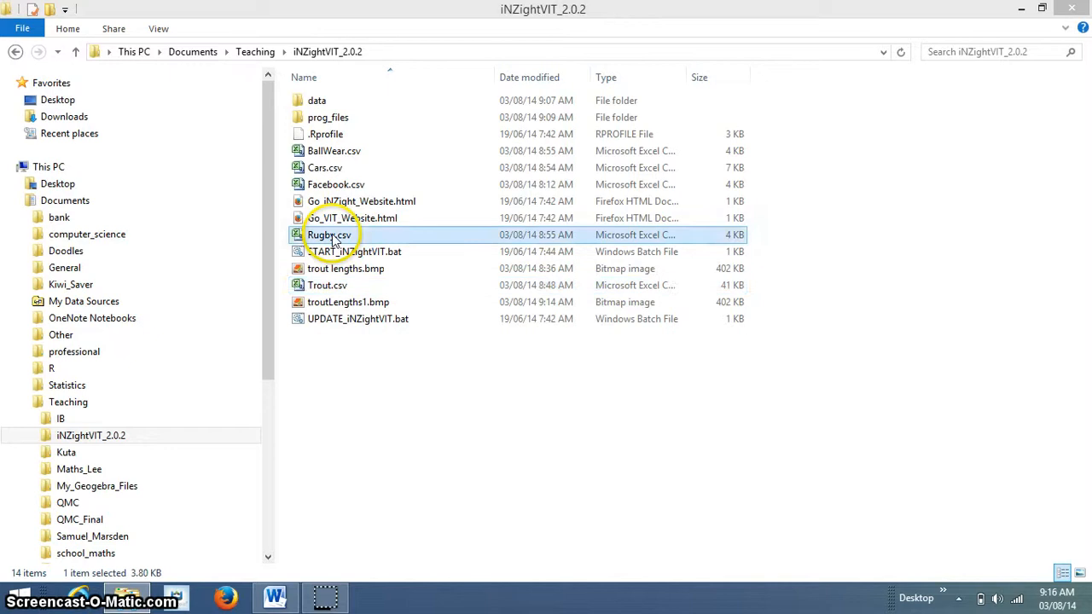
left_click(331, 189)
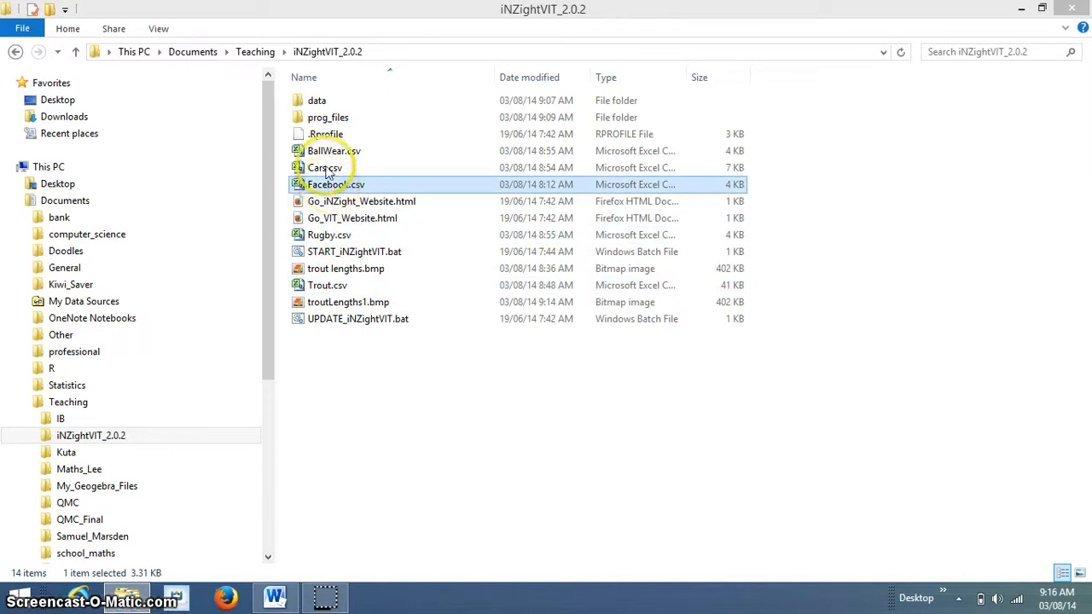
left_click(325, 168)
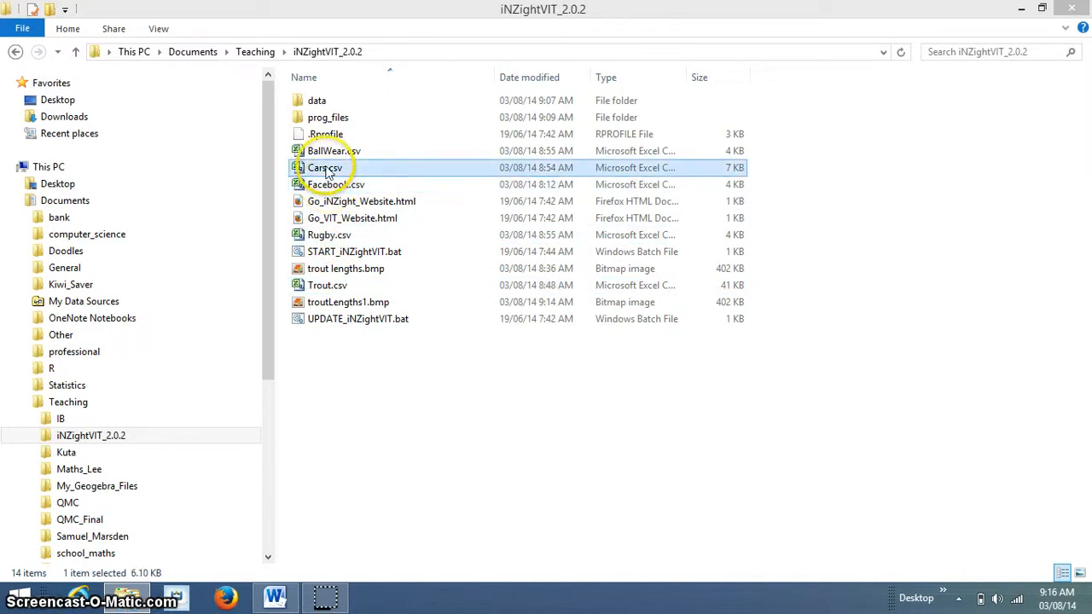
left_click(320, 412)
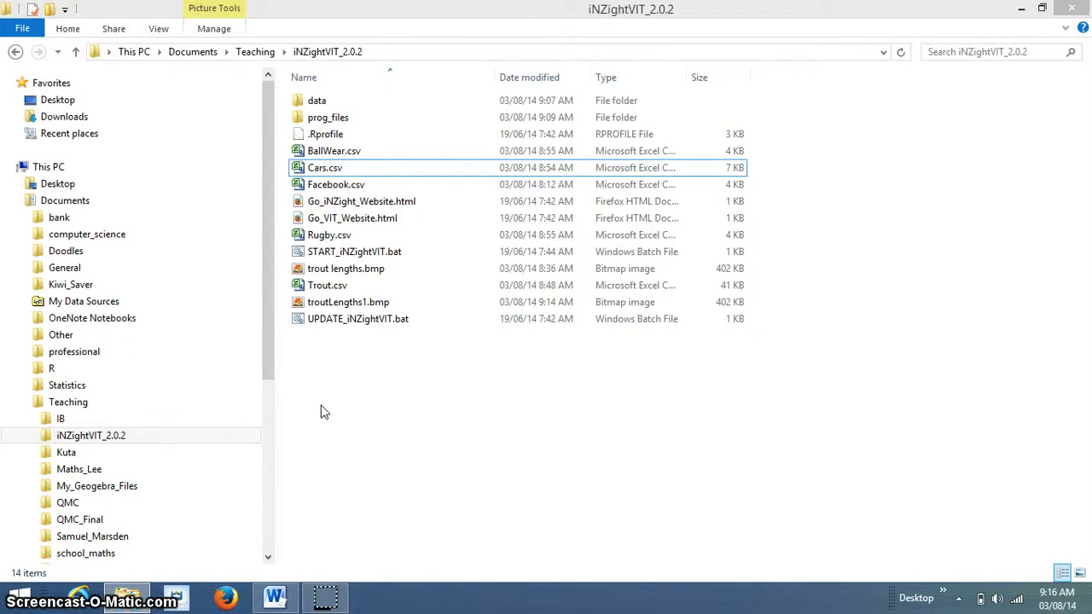
Launch START_iNZightVIT.bat from the iNZightVIT_2.0.2 folder, run iNZight and maximise its window
double_click(357, 254)
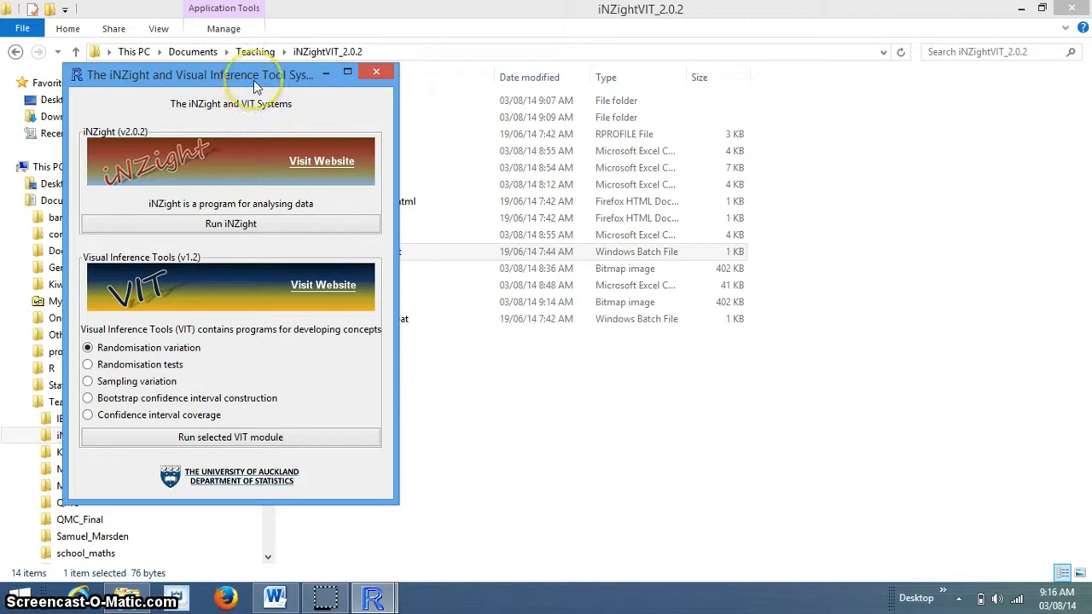
left_click_drag(253, 80, 301, 80)
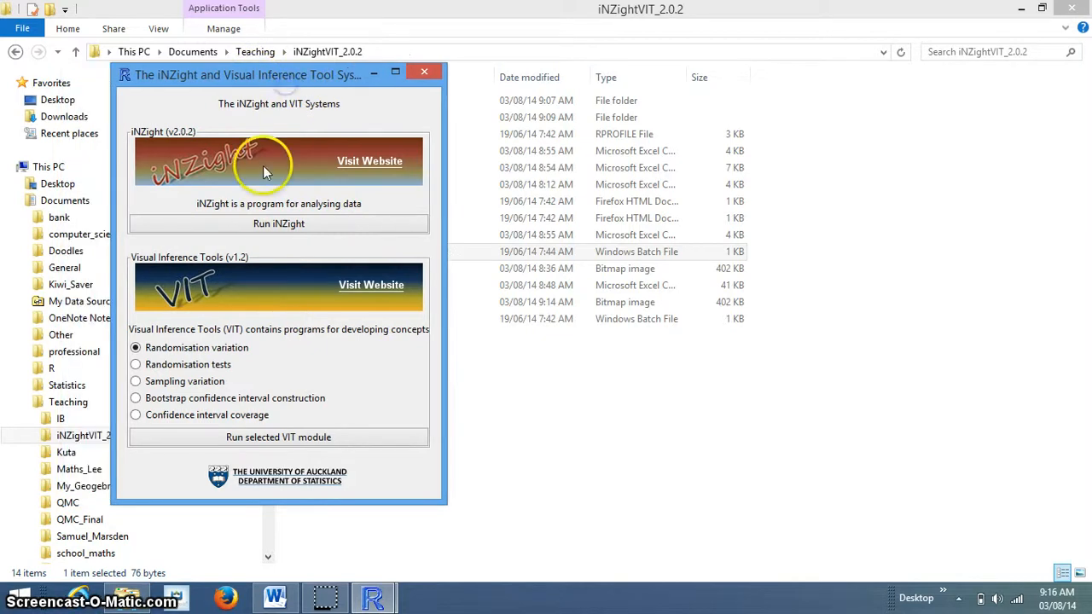
left_click(265, 226)
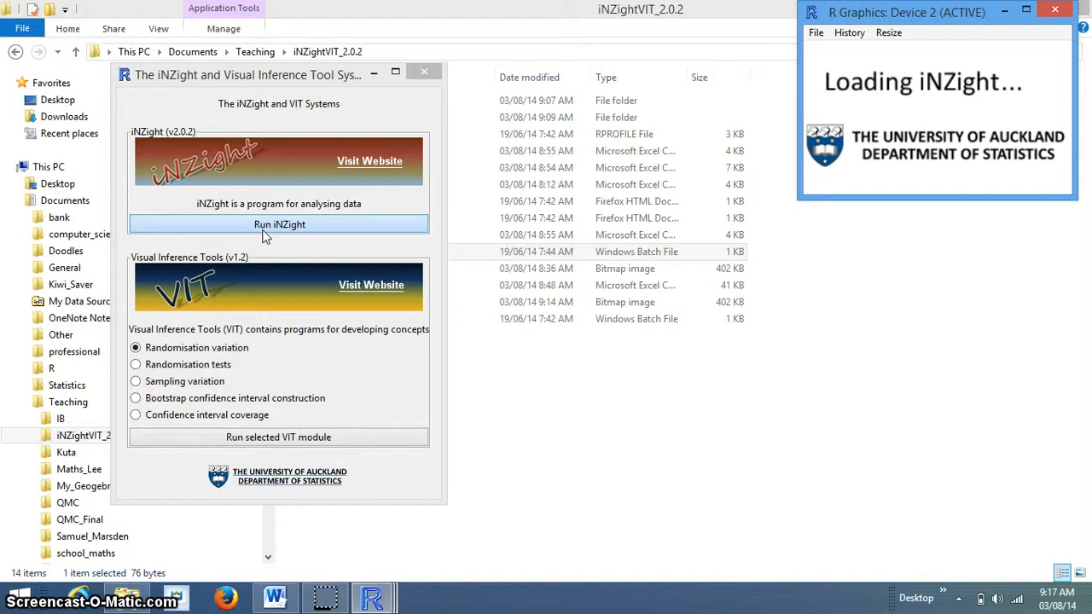
left_click(264, 234)
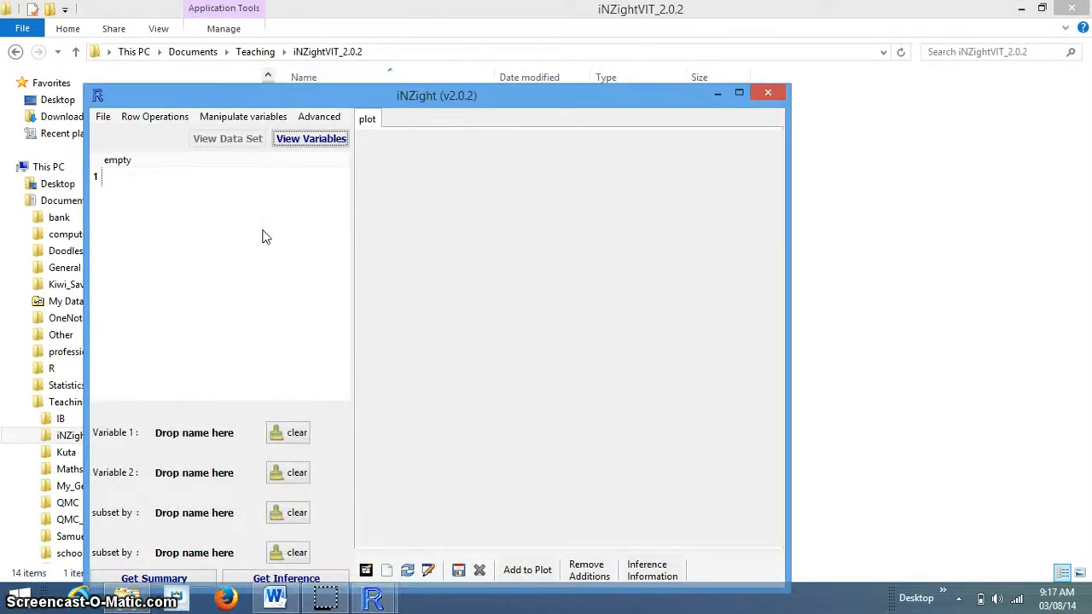
left_click(738, 92)
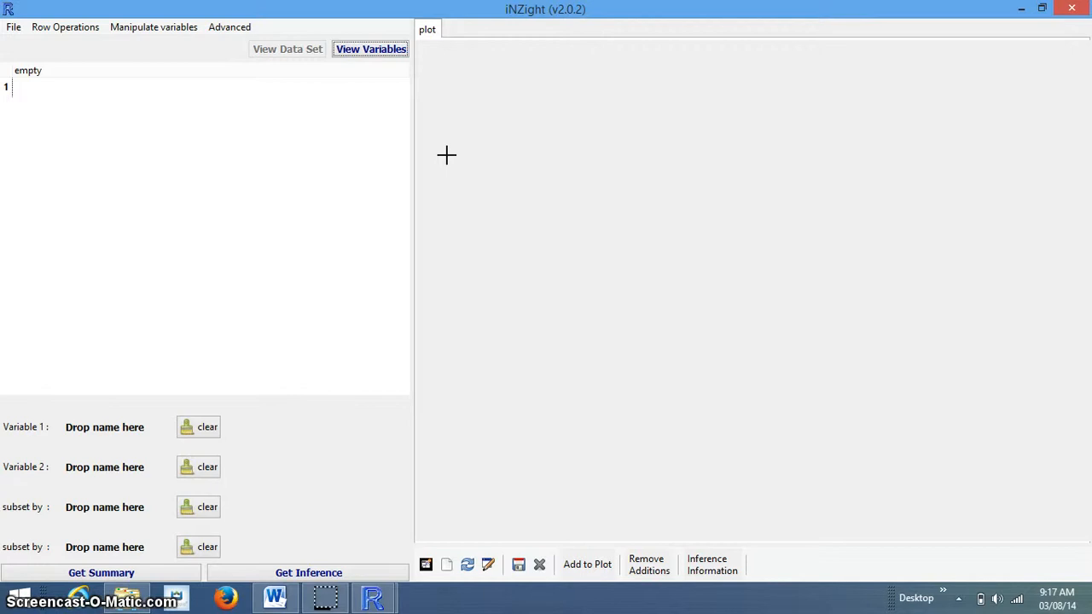
Import the data file Trout.csv from the iNZightVIT_2.0.2 folder, leaving the file type determined by its extension
left_click(14, 27)
left_click(21, 60)
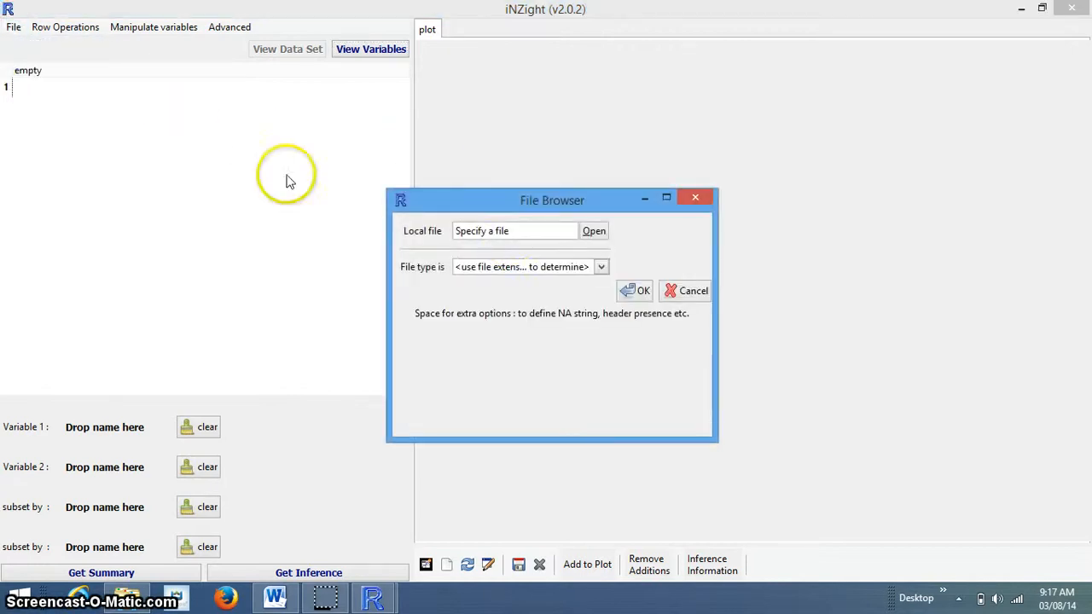
left_click(595, 230)
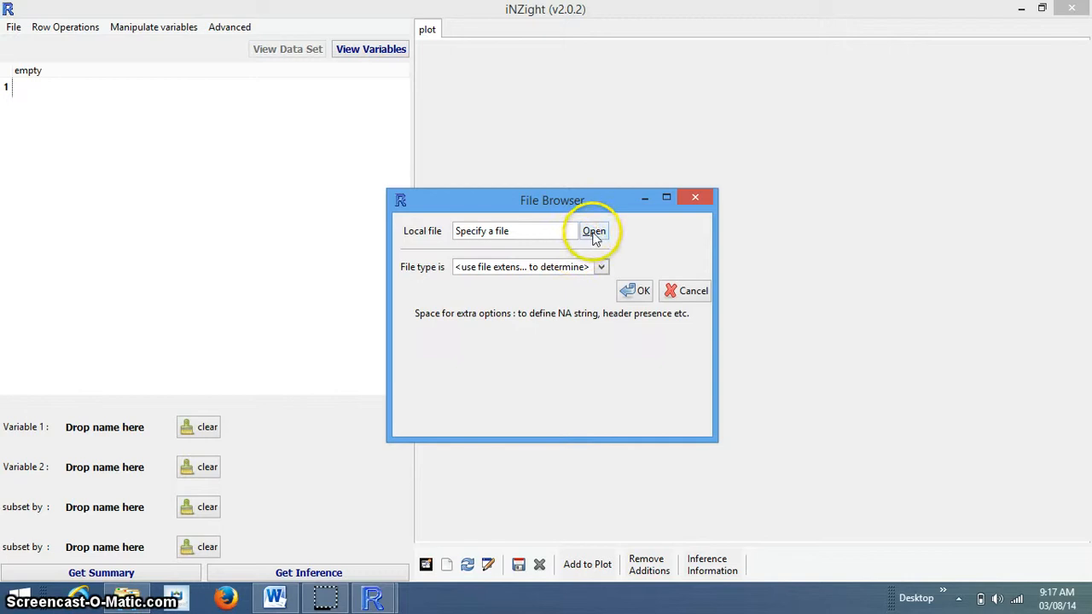
left_click(590, 231)
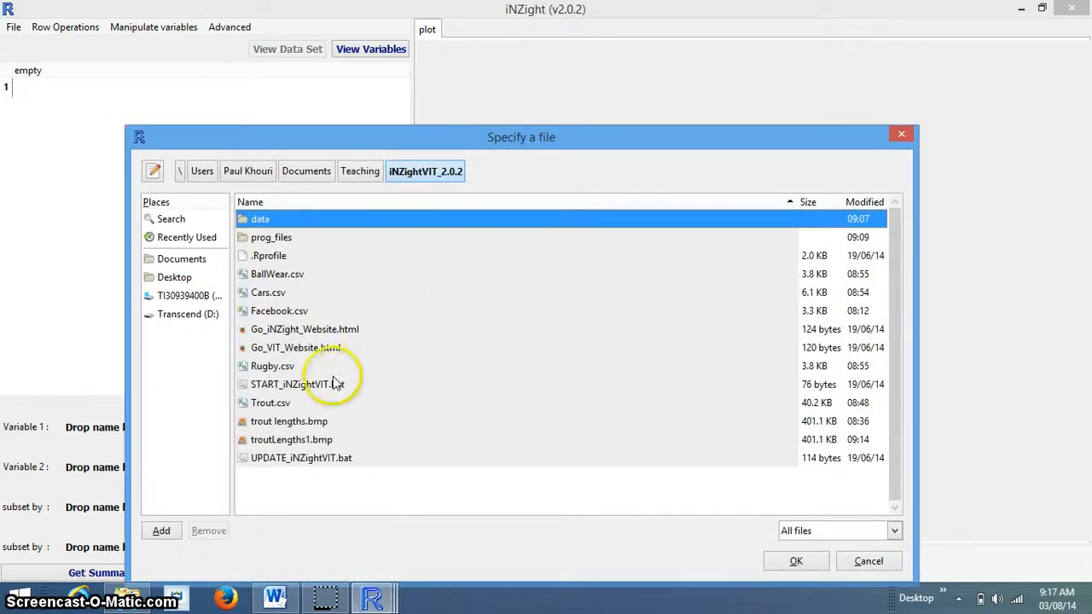
left_click(281, 403)
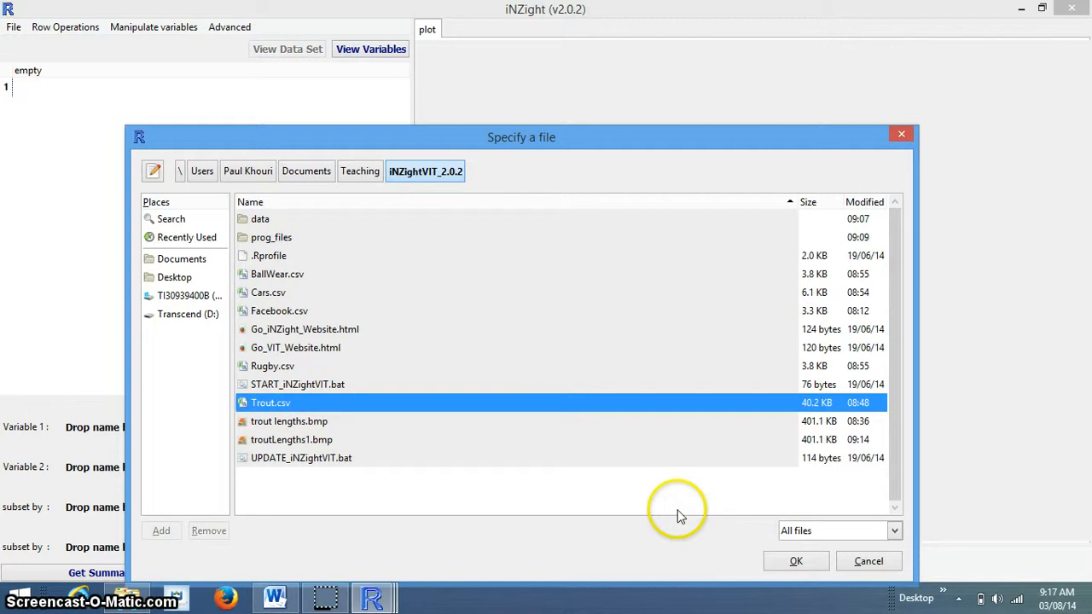
left_click(794, 563)
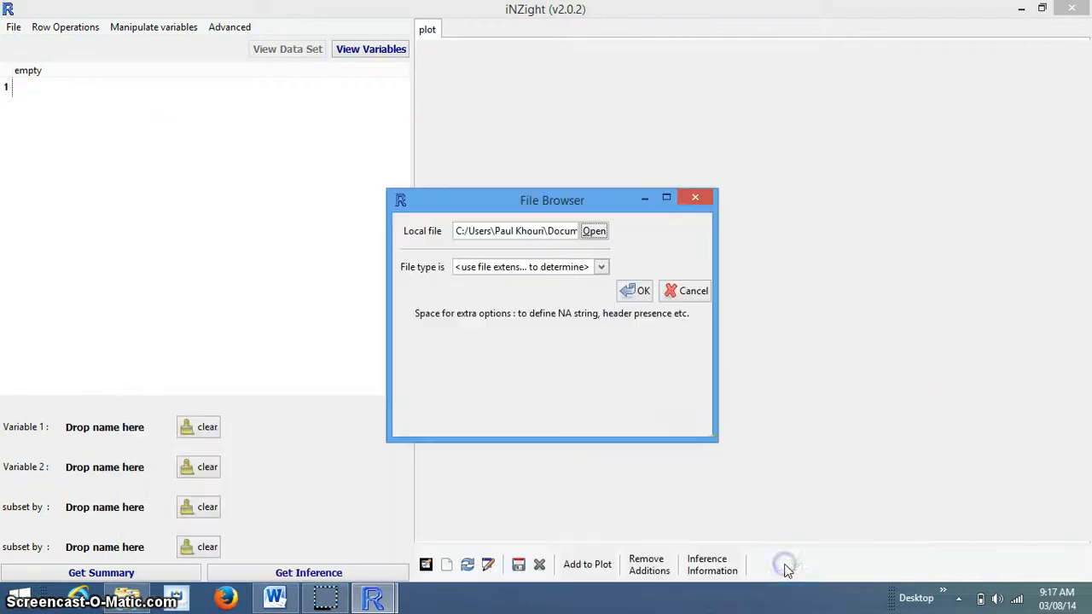
left_click(642, 292)
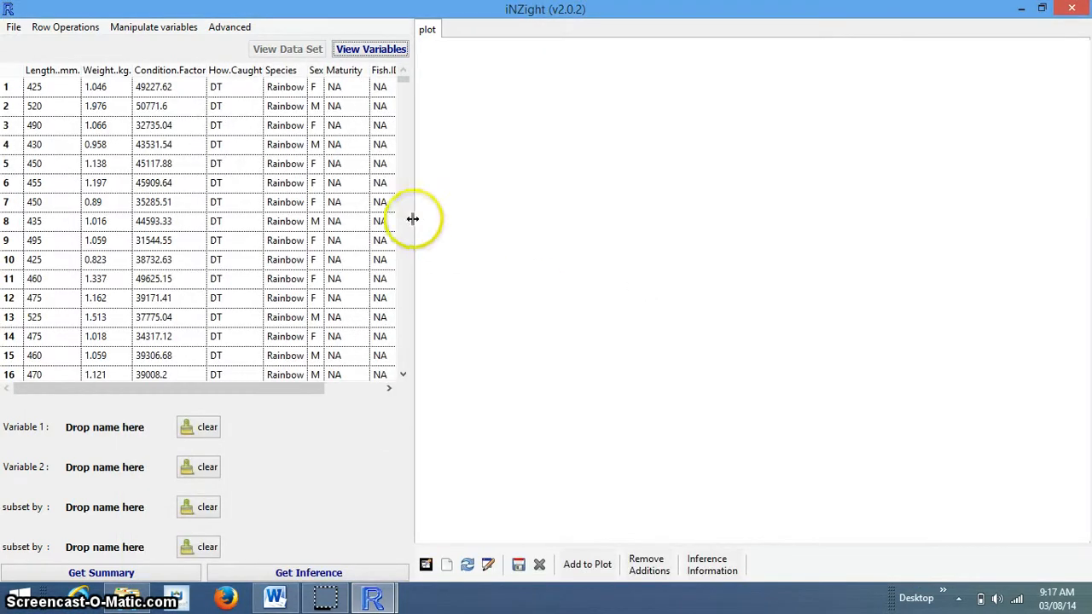
Widen the data table pane and assign Sex as Variable 1 to plot its distribution
left_click_drag(412, 217, 444, 215)
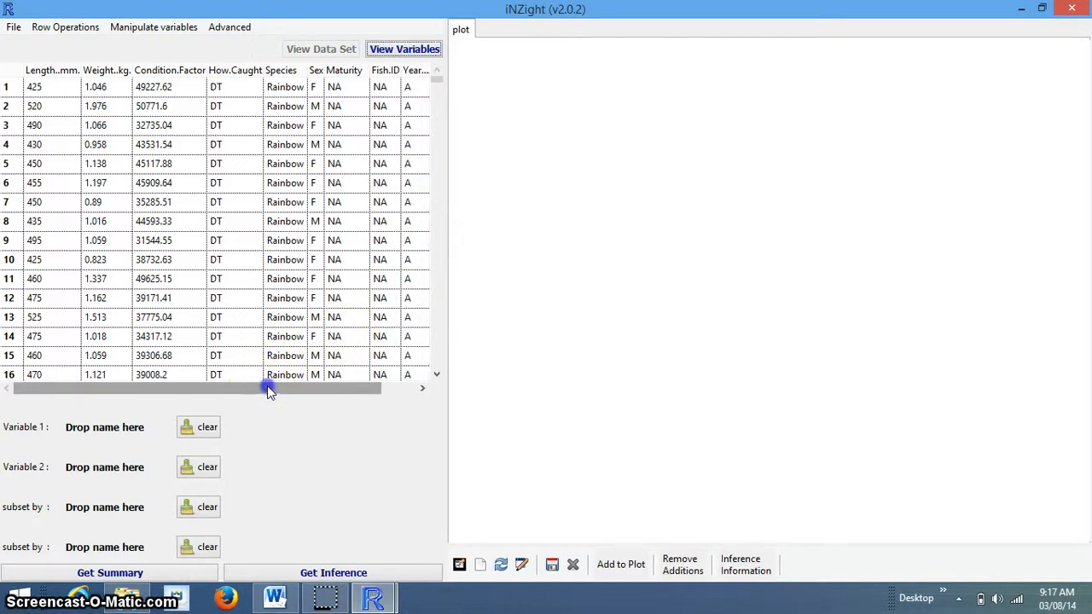
left_click_drag(266, 390, 246, 391)
left_click_drag(247, 391, 159, 389)
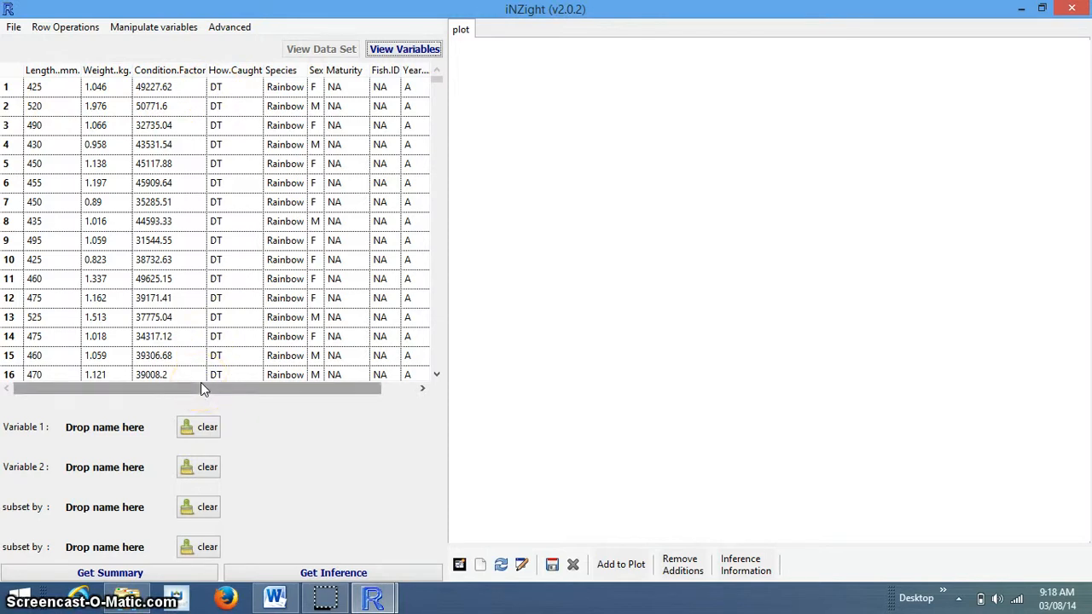
left_click_drag(202, 388, 344, 386)
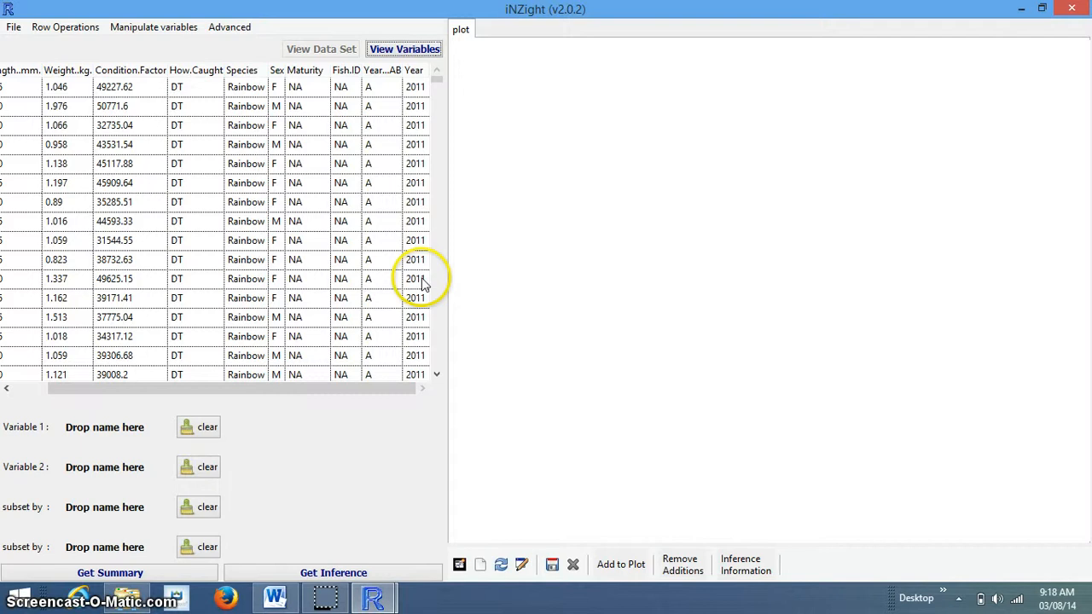
left_click_drag(370, 388, 262, 391)
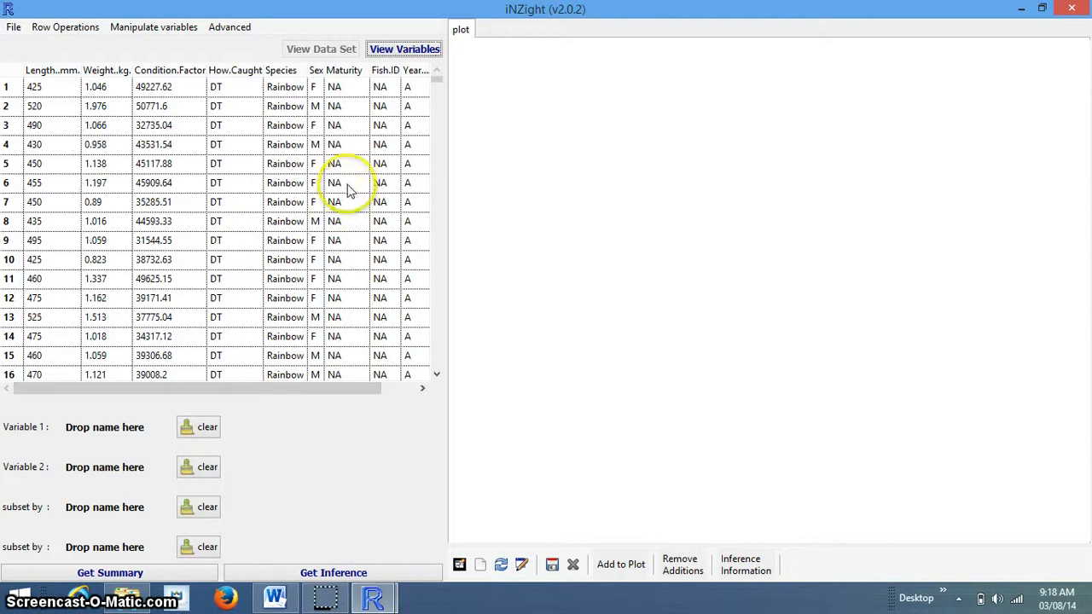
left_click_drag(314, 75, 100, 426)
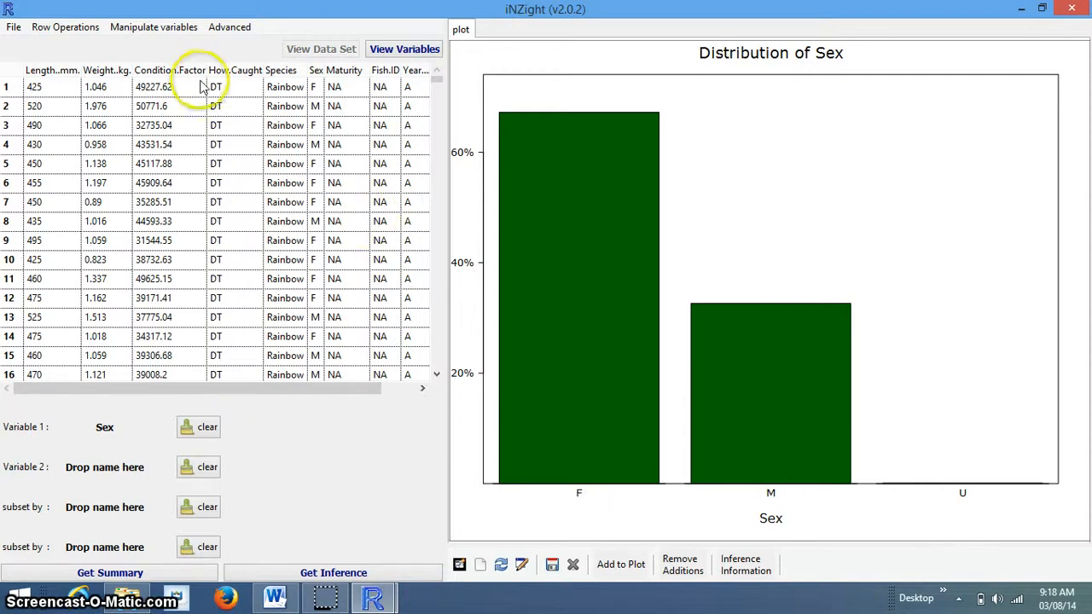
Filter the dataset by levels of the categorical variable Sex, including only levels F and M
left_click(77, 34)
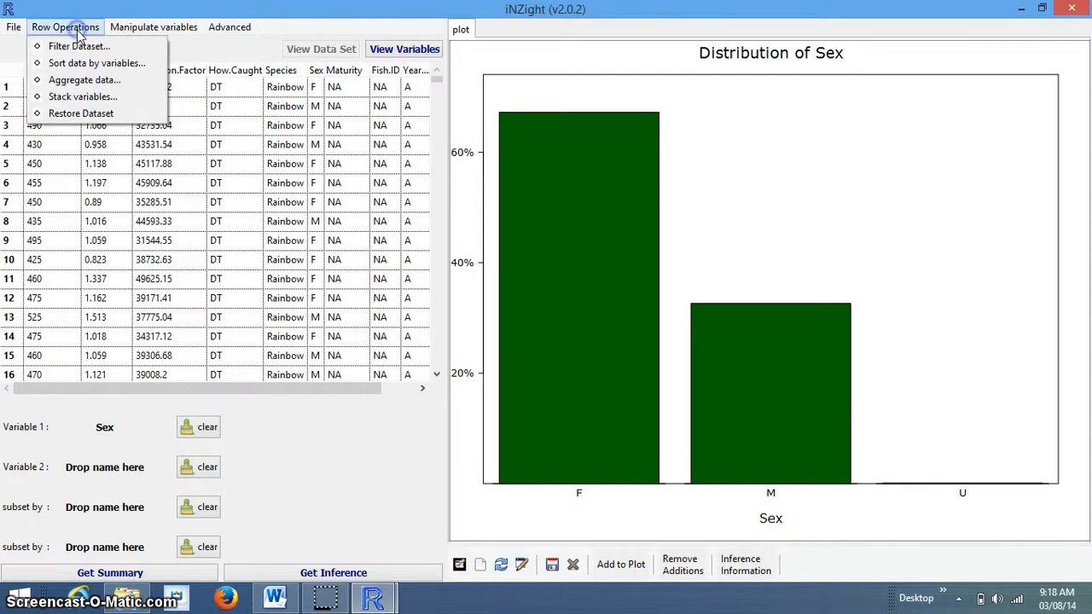
left_click(70, 44)
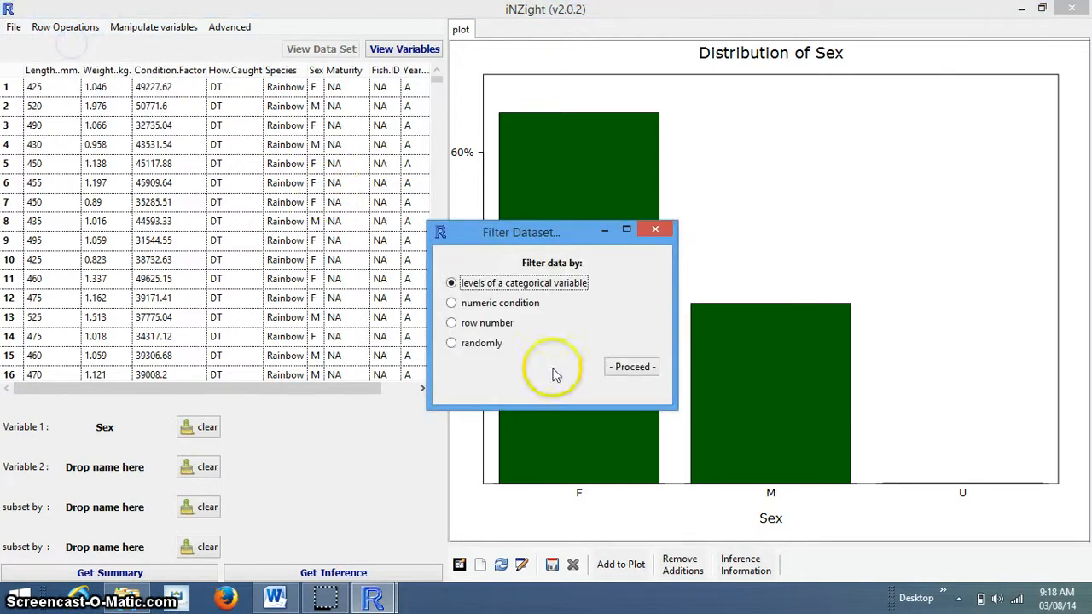
left_click(631, 367)
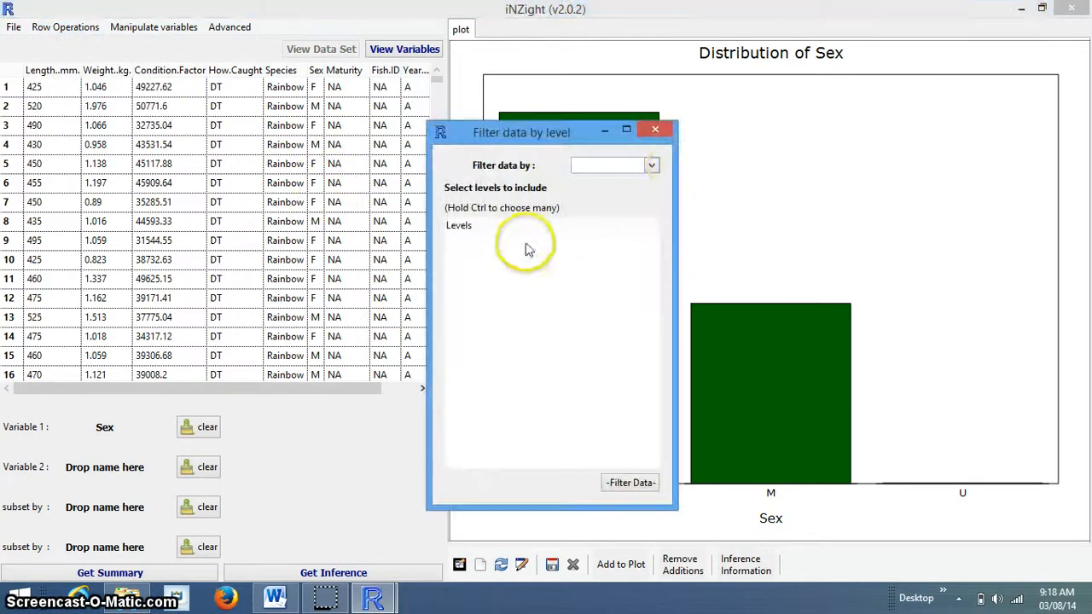
left_click(651, 165)
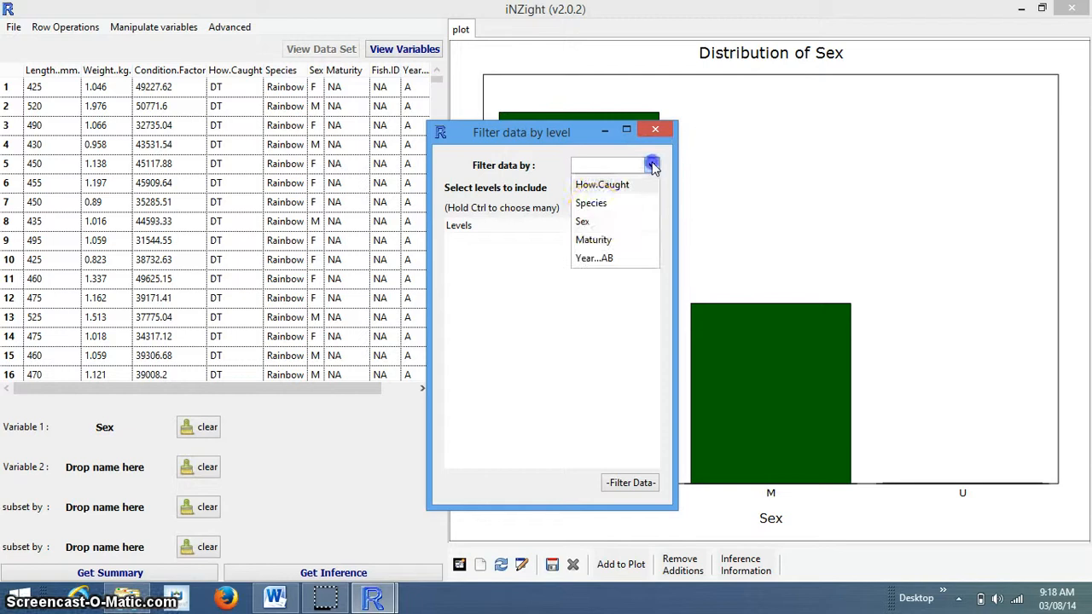
left_click(595, 220)
left_click(476, 243)
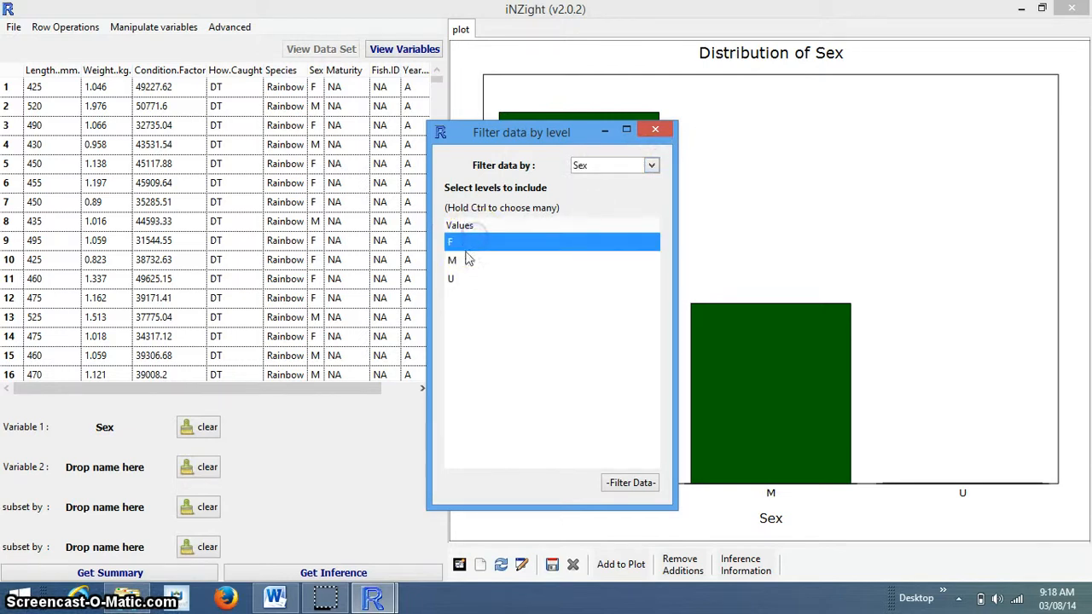
left_click(459, 260, "ctrl")
left_click(617, 484)
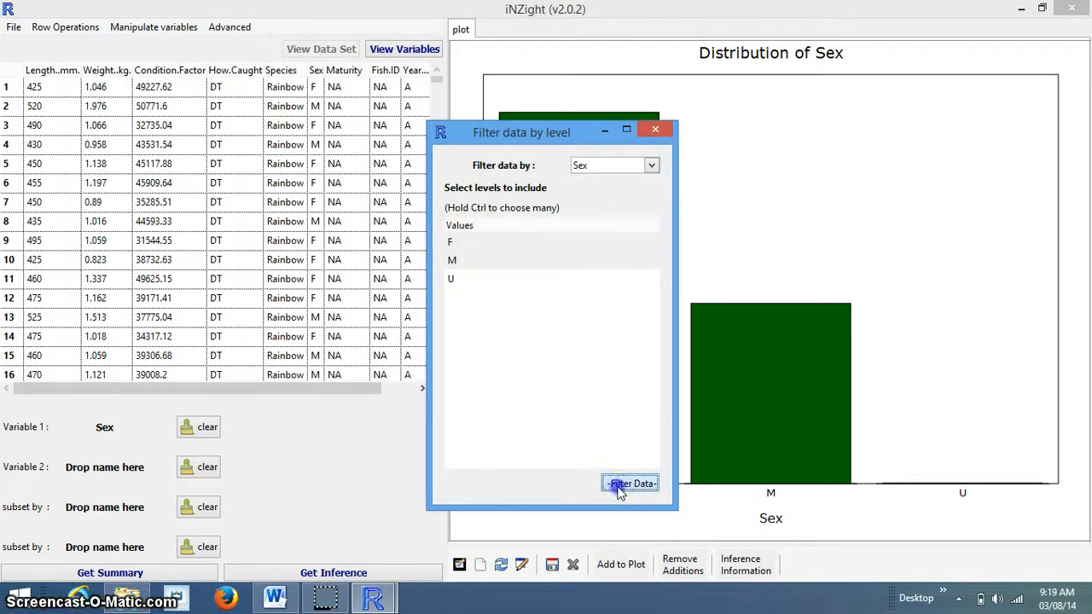
left_click(621, 486)
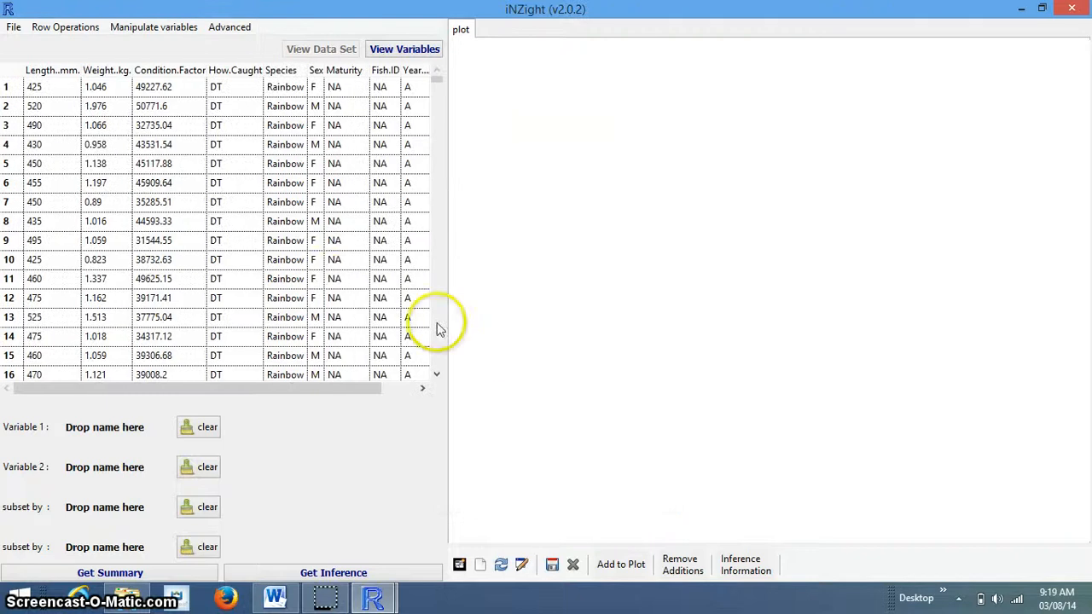
Assign Sex as Variable 1 for the filtered data and examine its summary of counts and percentages
left_click_drag(315, 69, 90, 426)
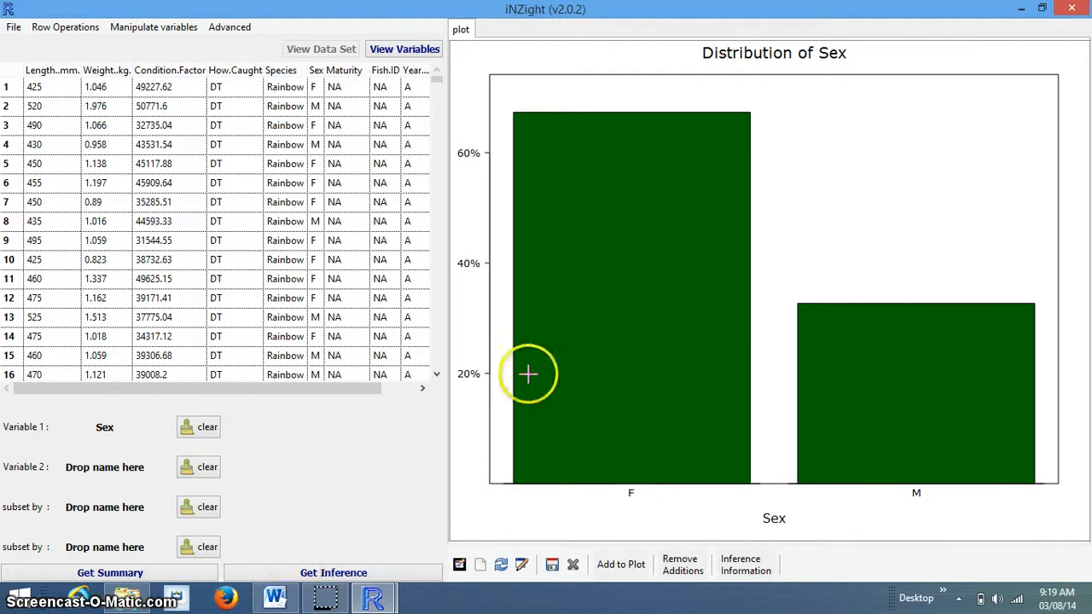
left_click(185, 574)
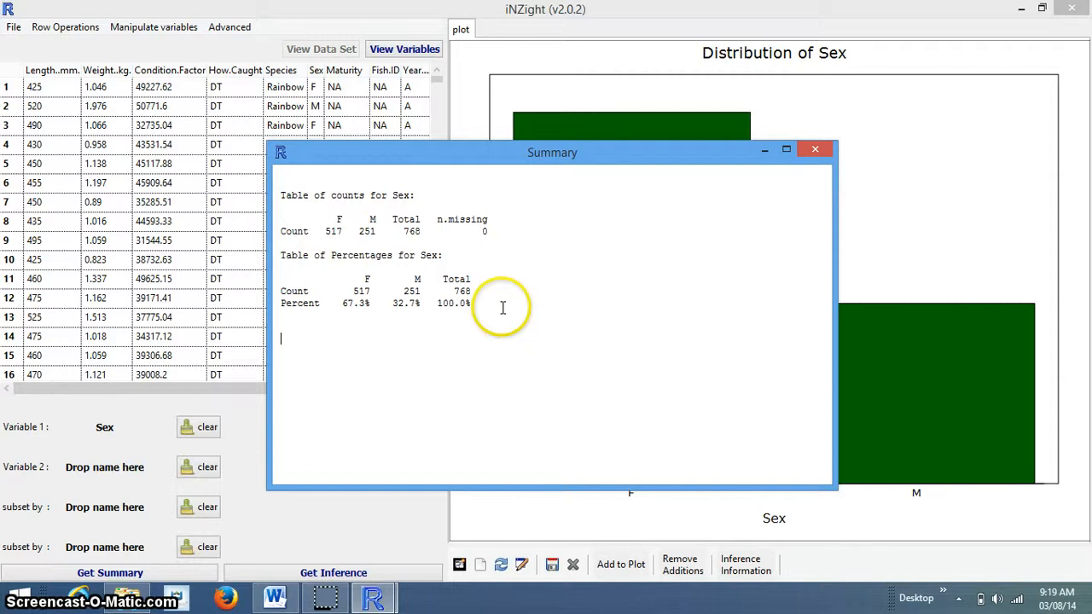
left_click(401, 316)
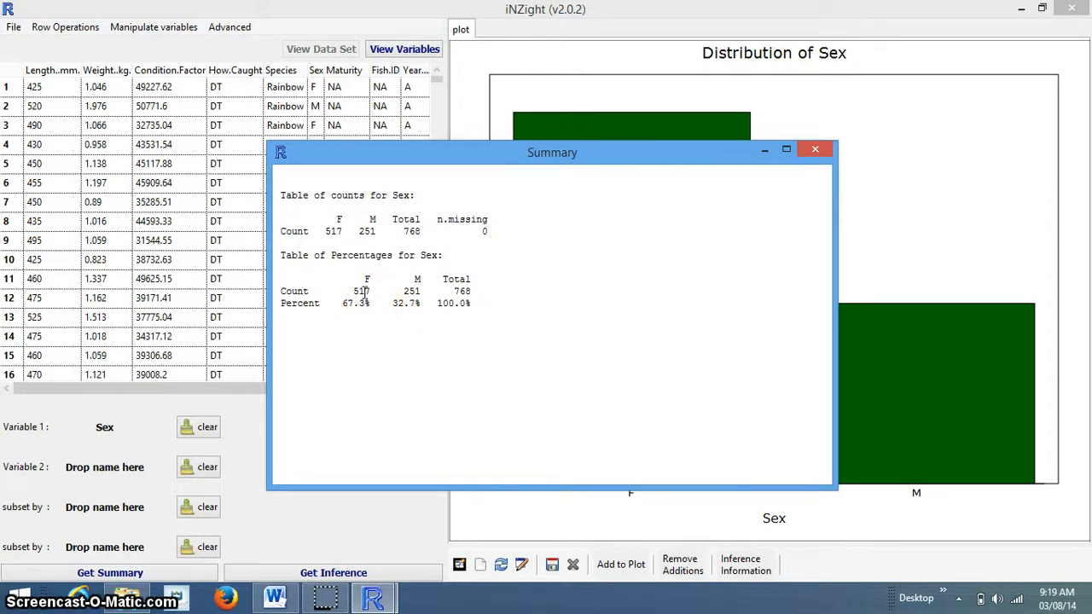
left_click(379, 292)
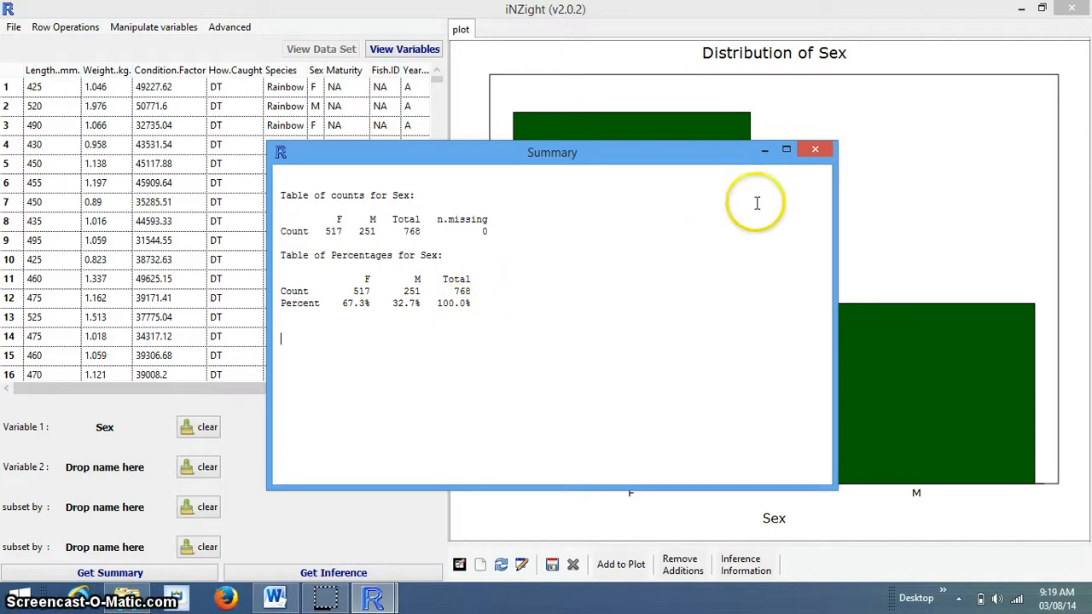
left_click(815, 151)
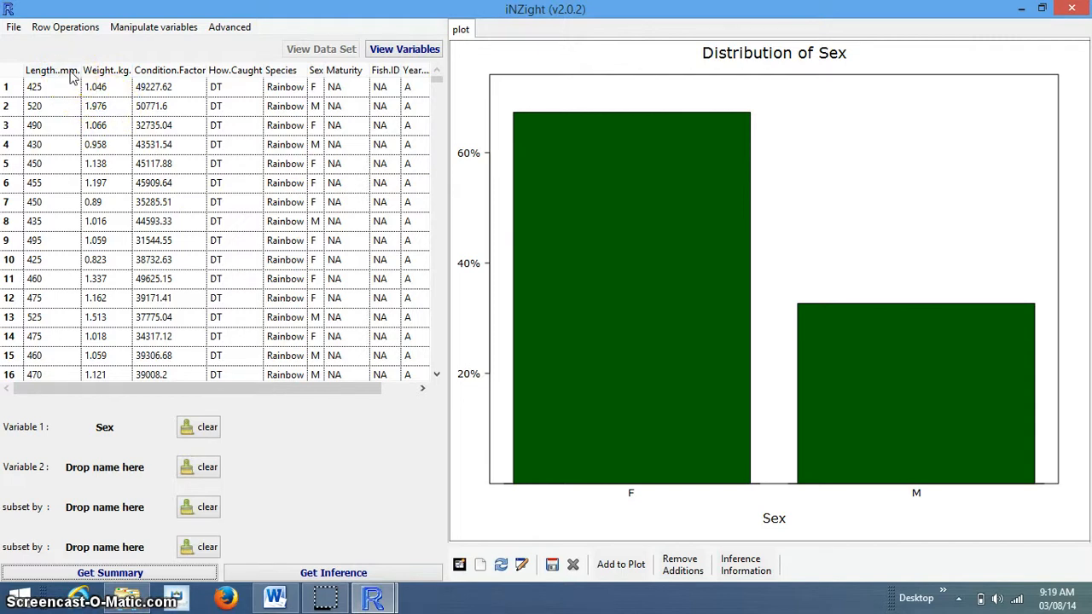
Assign Length..mm. as Variable 2 to plot it against Sex, and narrow the data table pane to enlarge the plot
left_click_drag(71, 75, 87, 475)
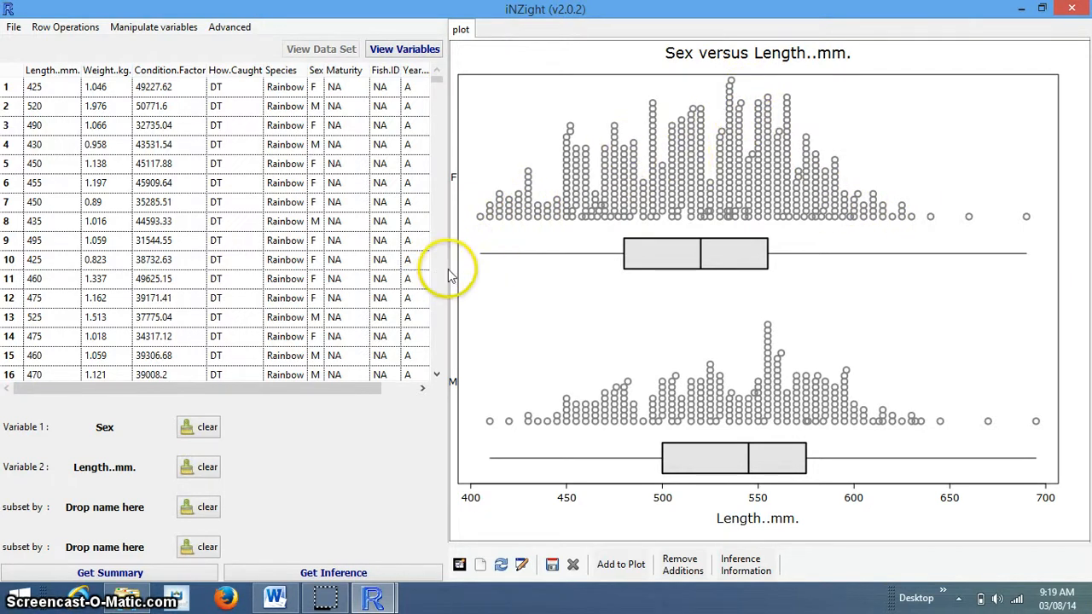
left_click_drag(442, 274, 324, 278)
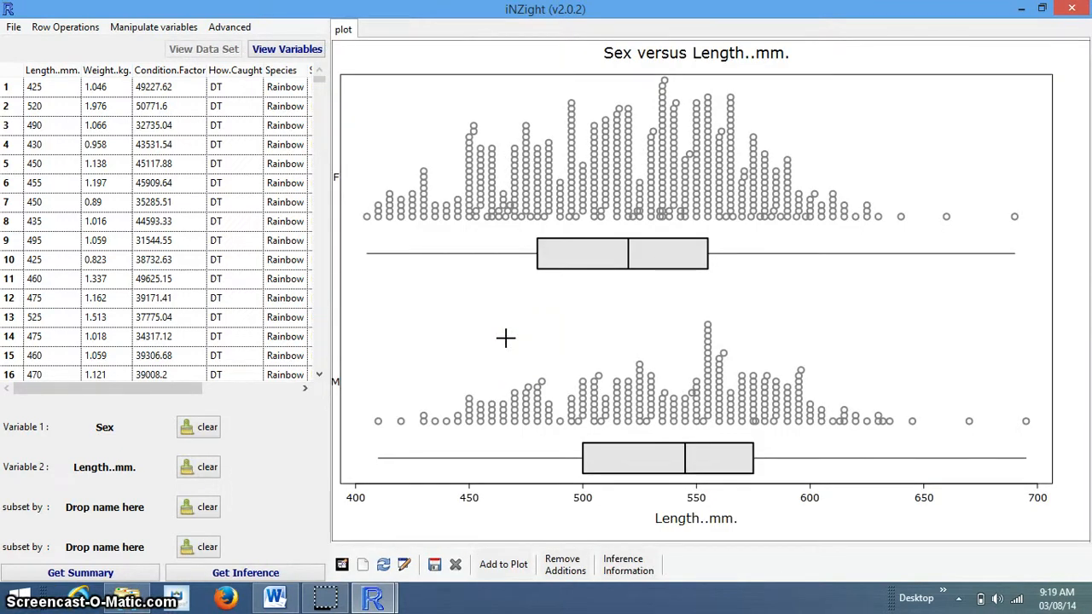
right_click(870, 154)
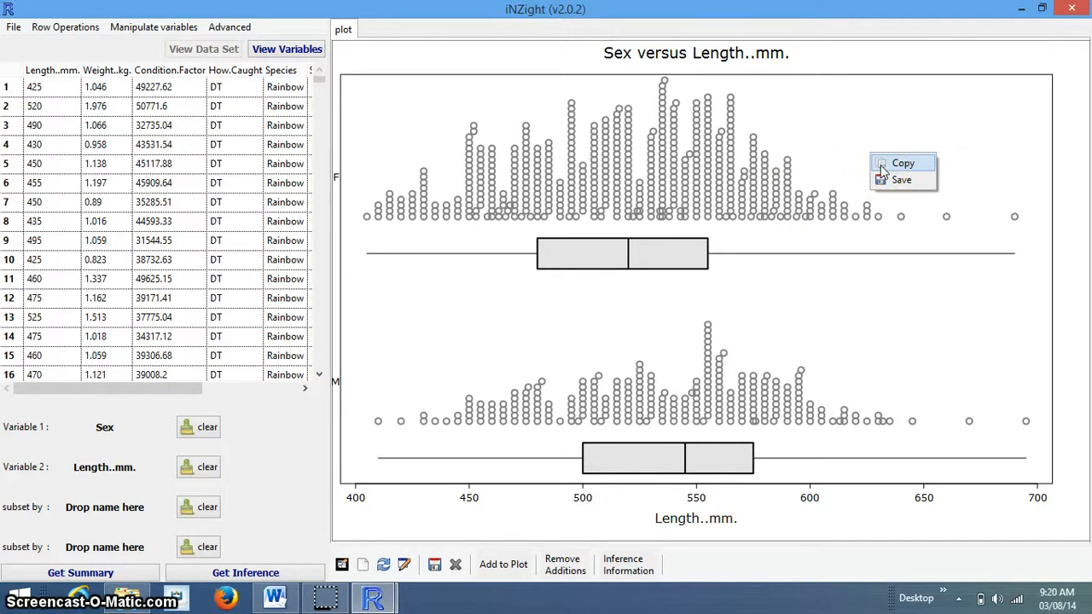
left_click(851, 152)
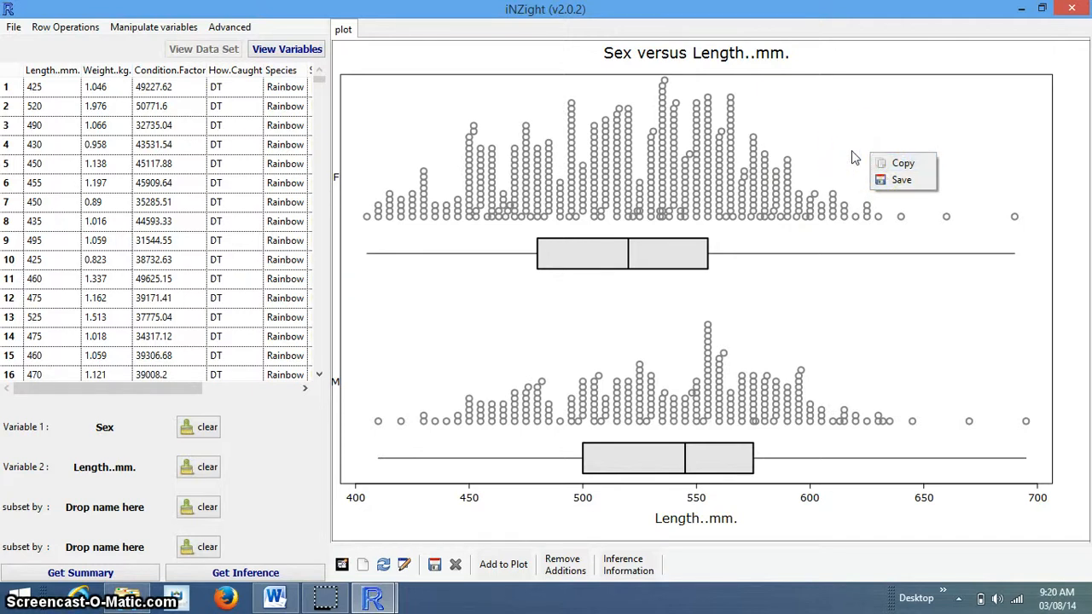
Save the Sex versus Length..mm. plot as a Bitmap Image (BMP) named "troutlengths to analyse" in the iNZightVIT_2.0.2 folder
left_click(851, 153)
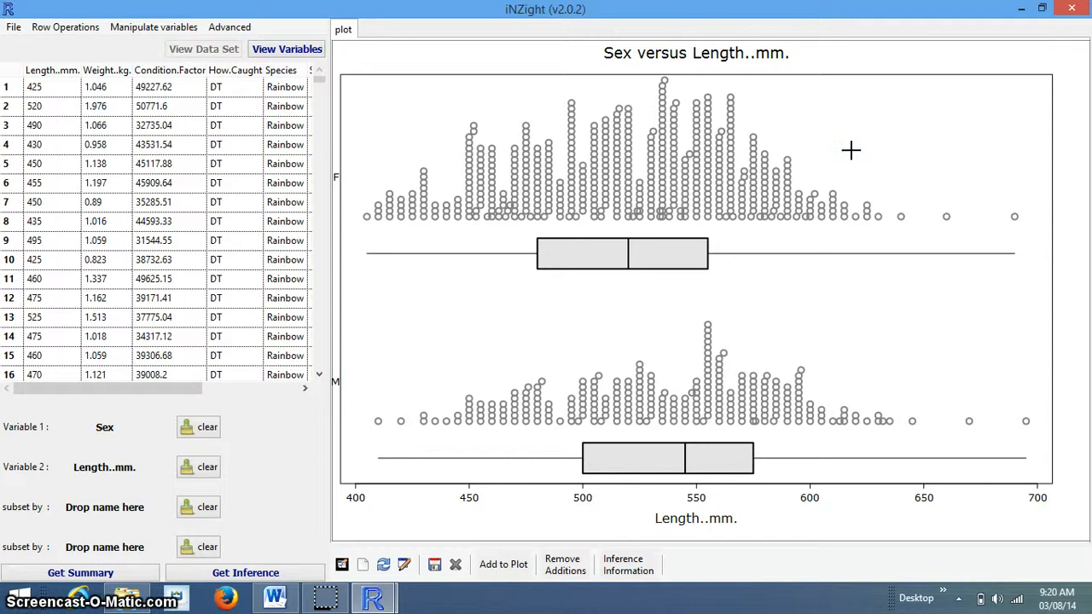
left_click(434, 567)
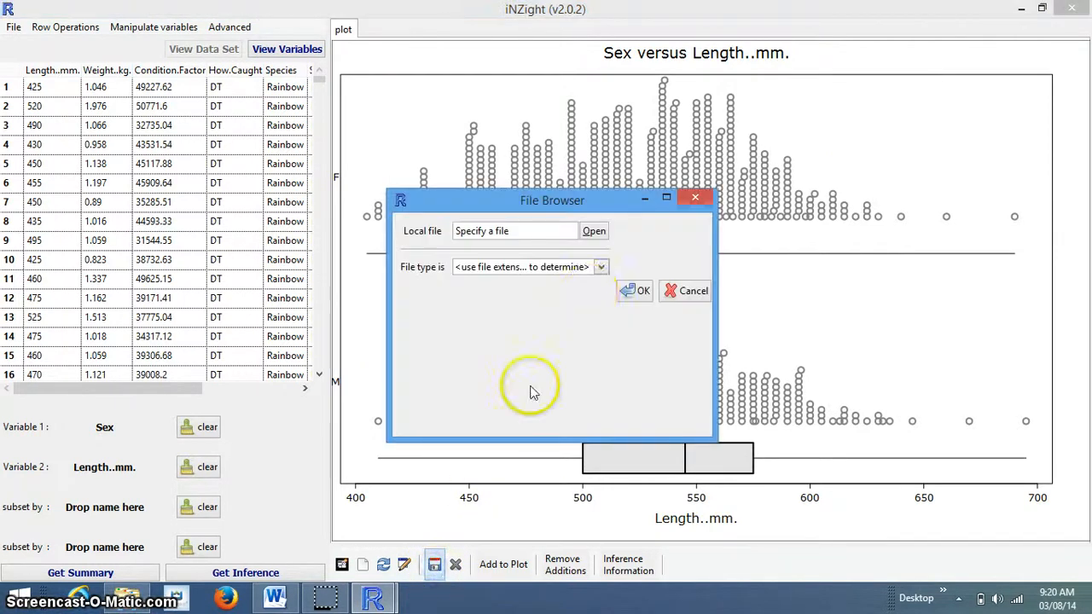
left_click(600, 267)
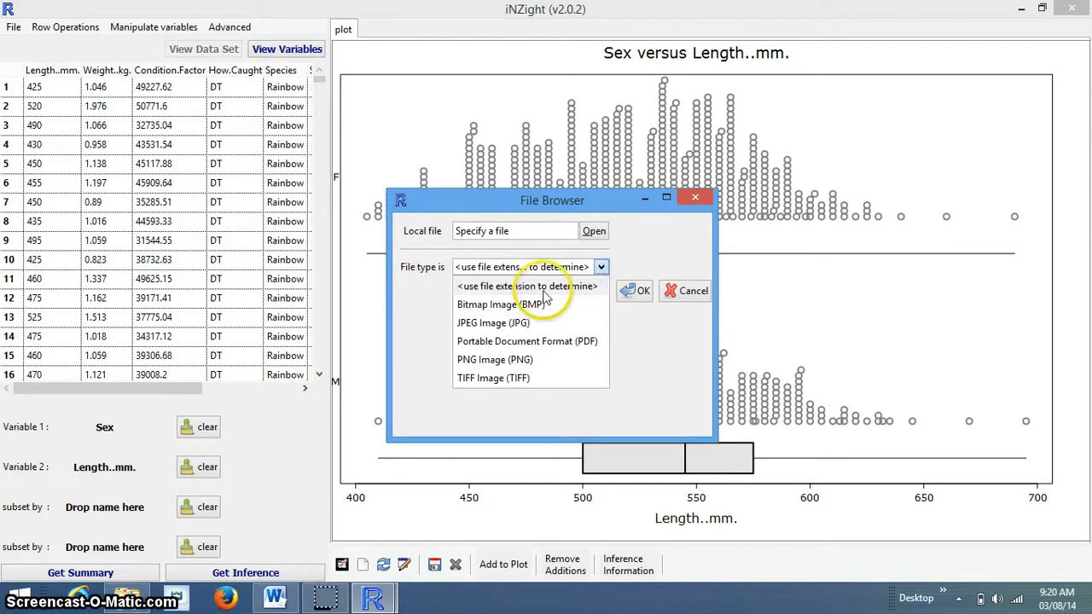
left_click(503, 308)
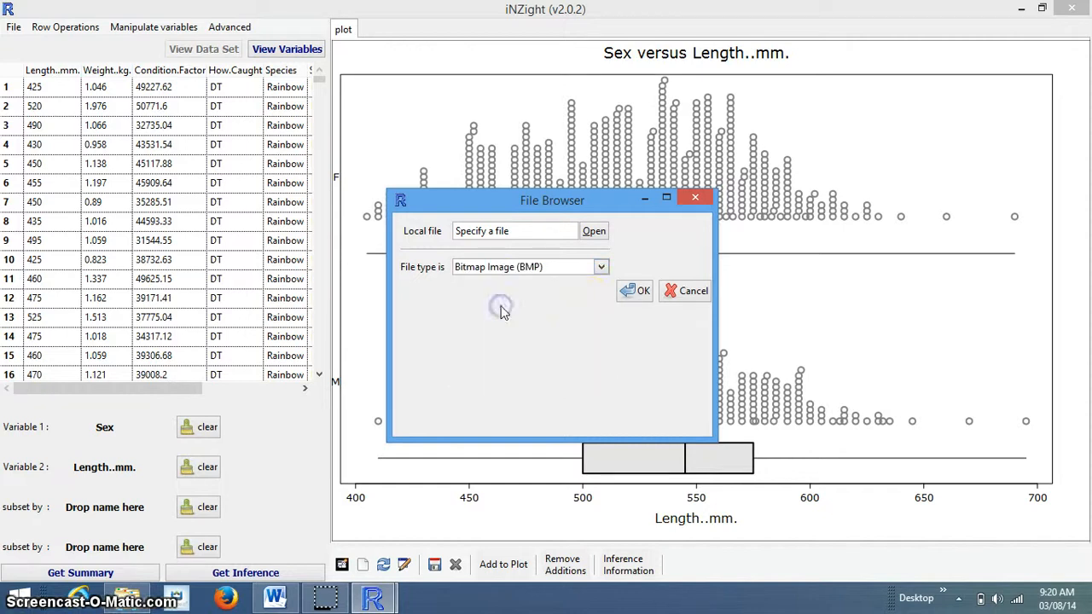
left_click(635, 293)
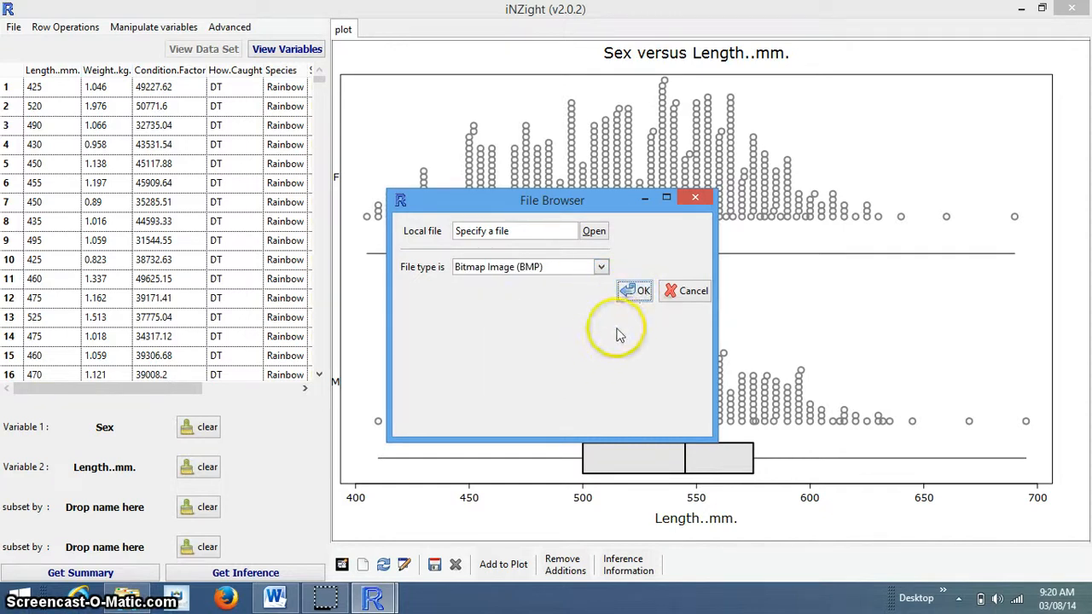
left_click(632, 294)
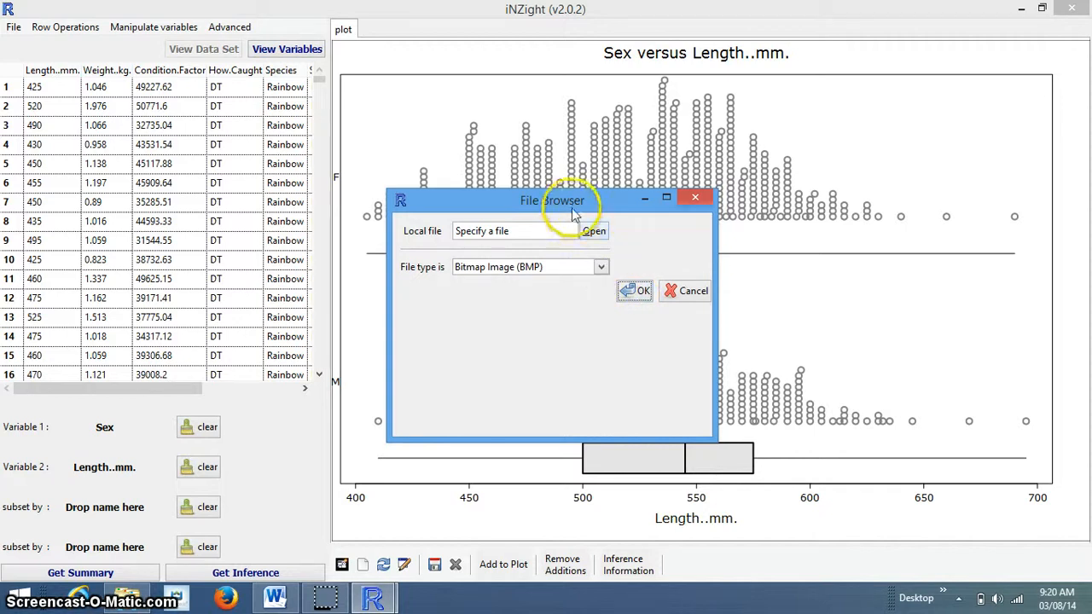
left_click(594, 231)
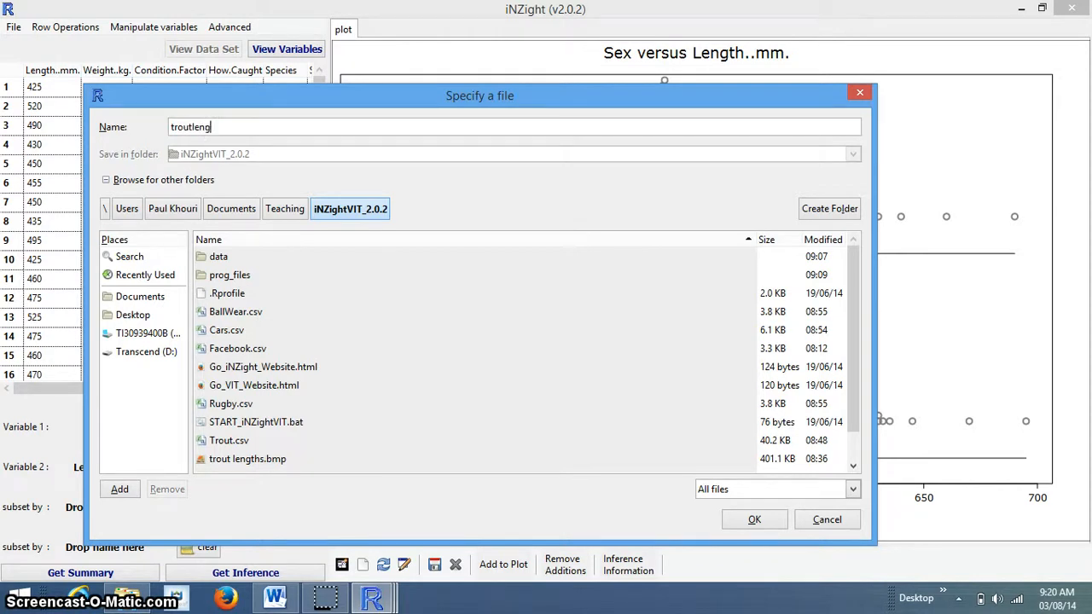
type("troutlengths to analyse")
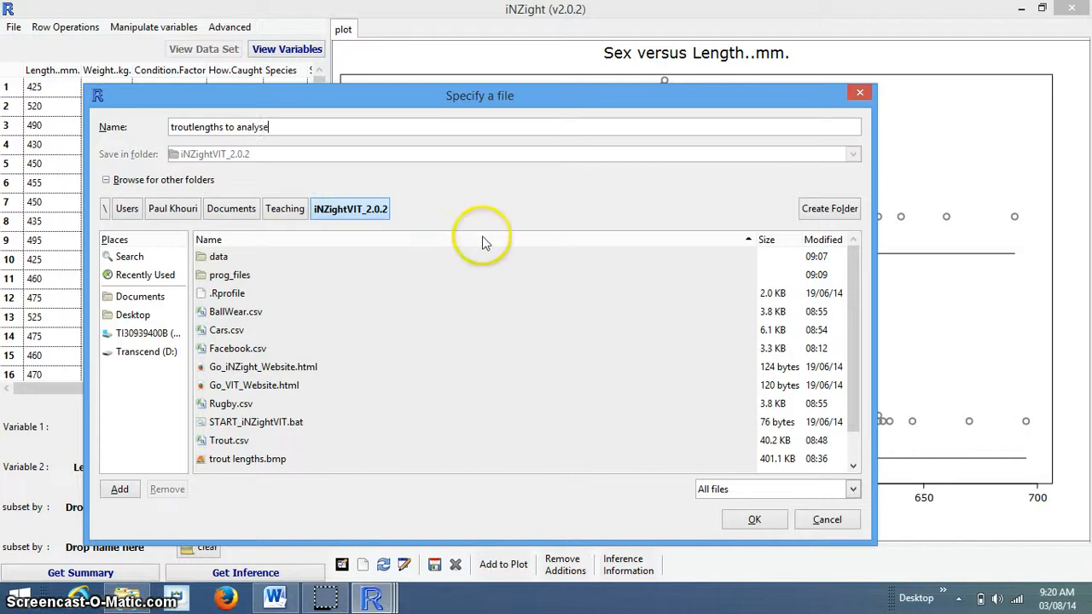
left_click(747, 520)
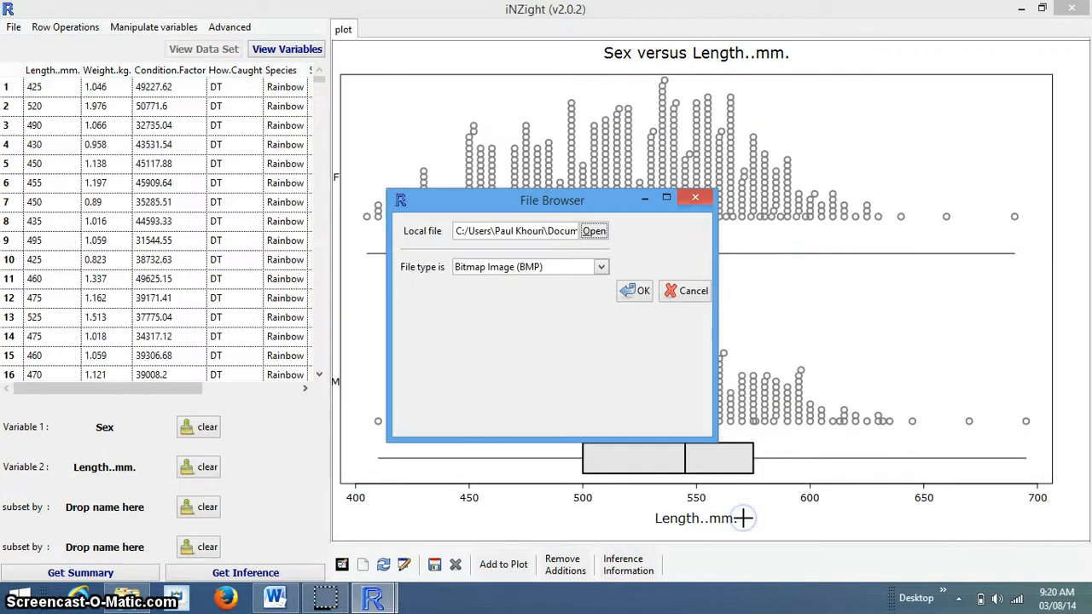
left_click(636, 288)
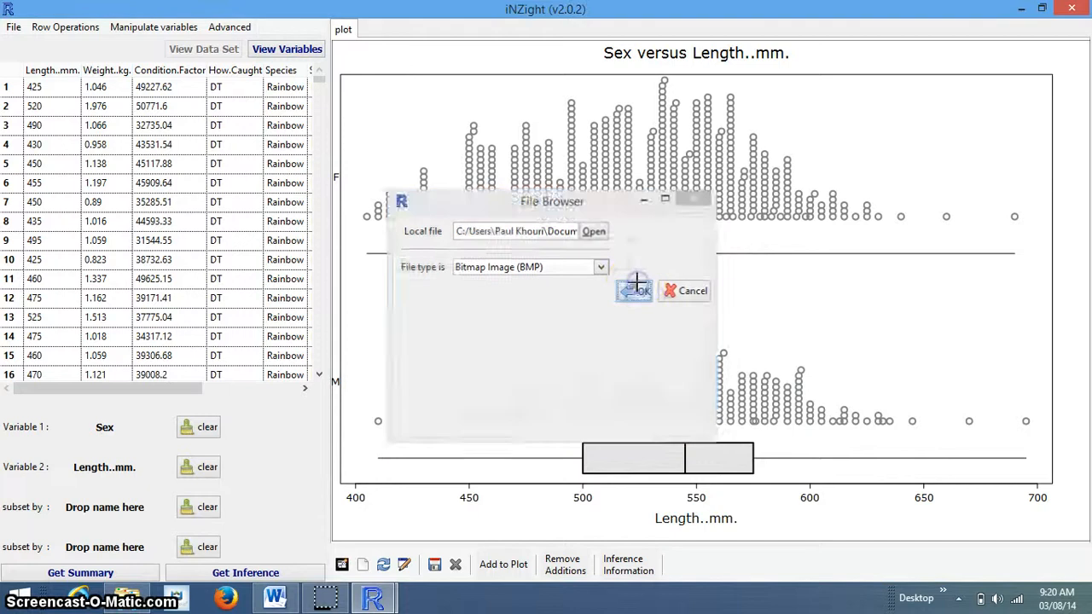
Switch to the Word document, insert the picture troutlengths to analyse.bmp, and place the text cursor below it
left_click(287, 600)
left_click(452, 287)
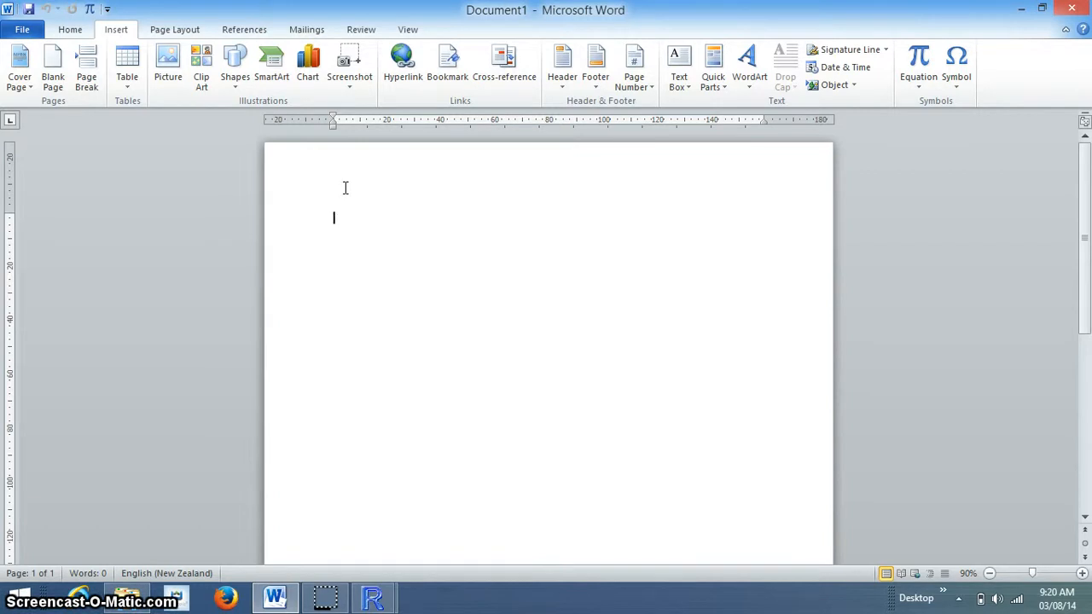
left_click(171, 71)
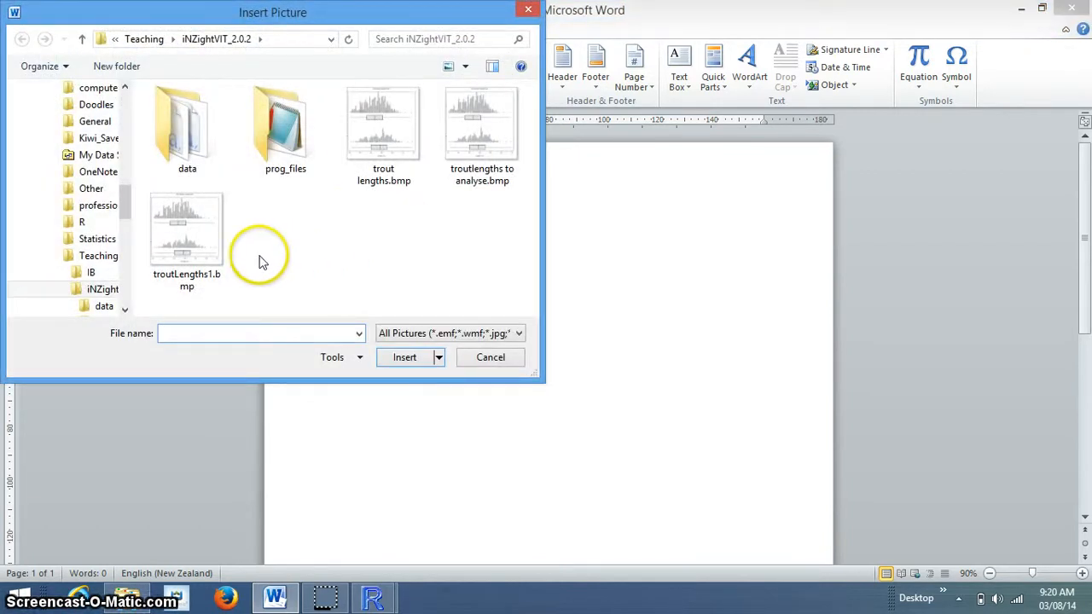
left_click(460, 138)
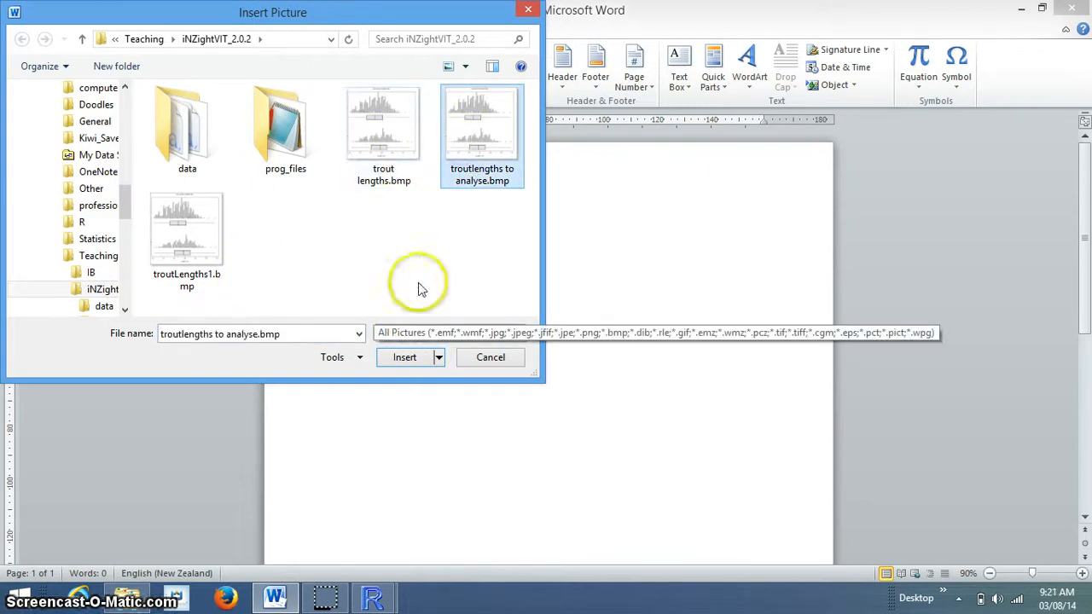
left_click(395, 360)
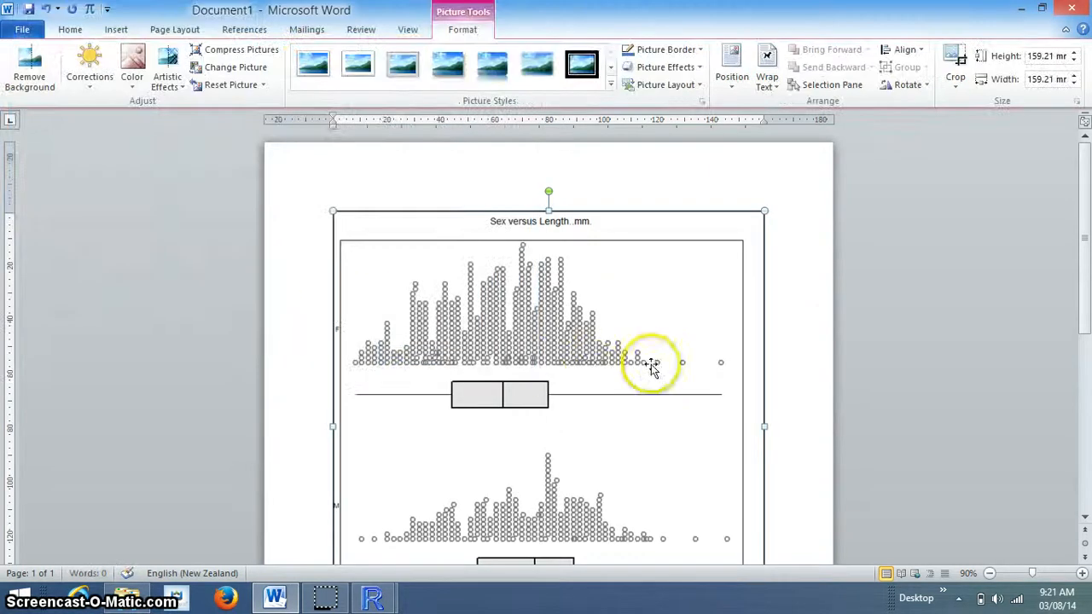
left_click_drag(1081, 262, 1081, 314)
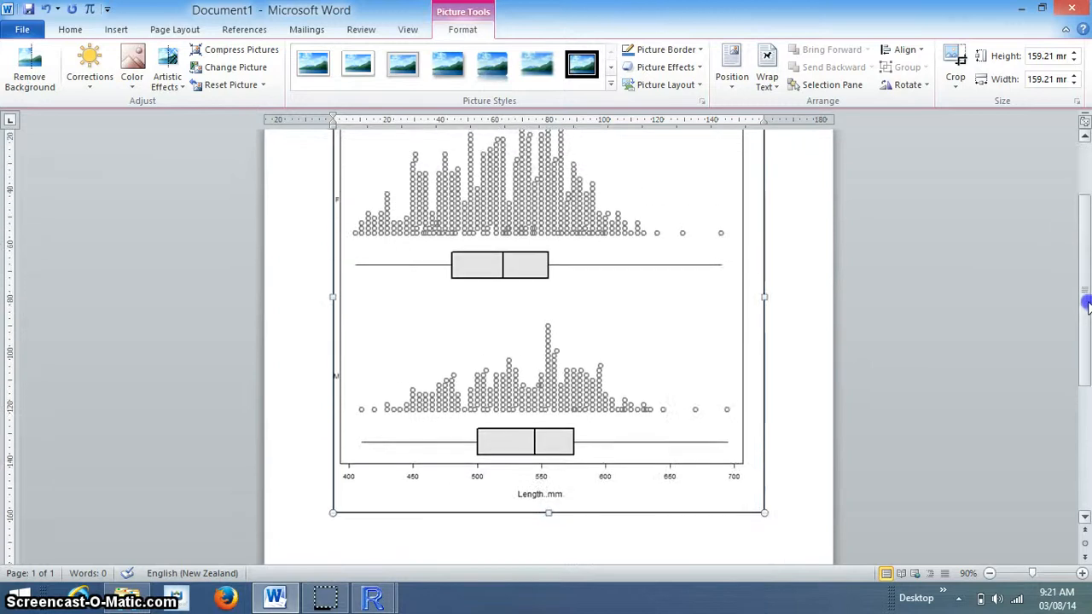
left_click(777, 506)
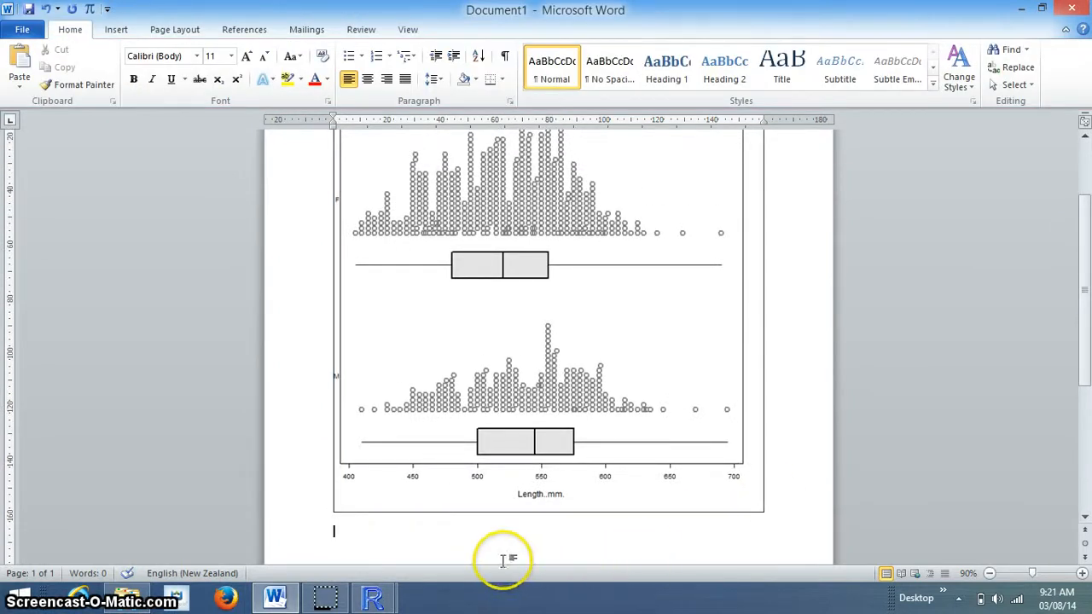
Return to iNZight and get the summary of Length..mm. by Sex
left_click(390, 601)
left_click(463, 516)
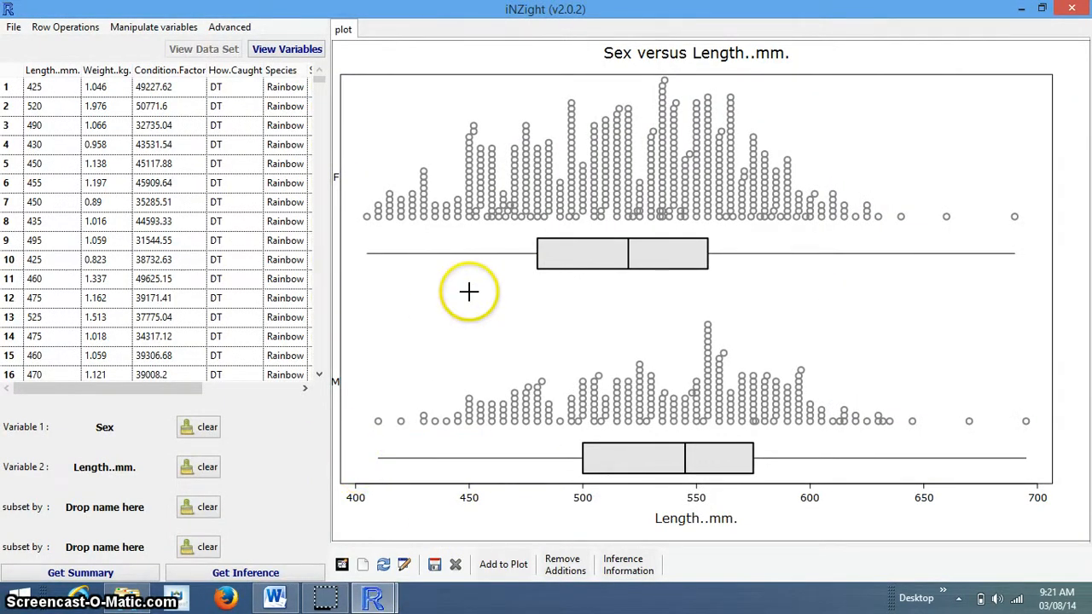
left_click(81, 573)
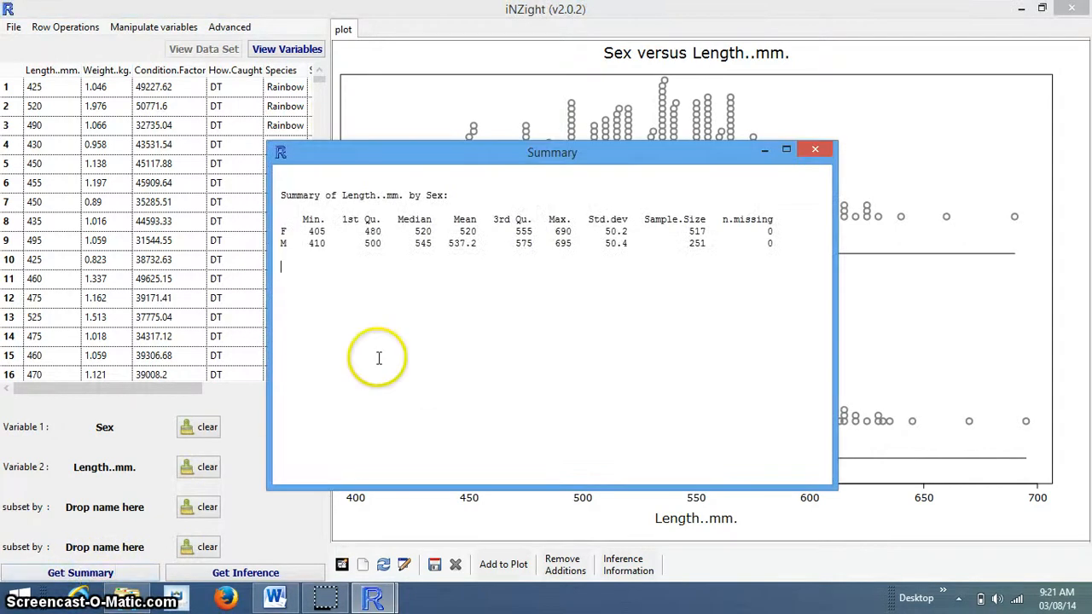
left_click_drag(556, 158, 531, 161)
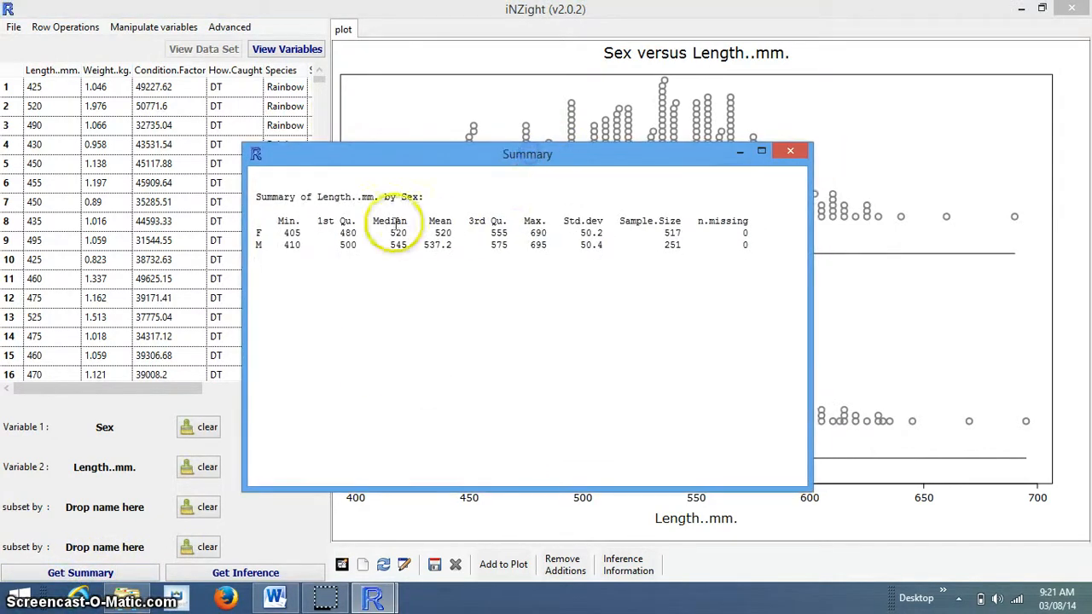
Copy the entire summary of Length..mm. by Sex, including its heading and the F and M rows
left_click(293, 232)
left_click_drag(293, 232, 342, 214)
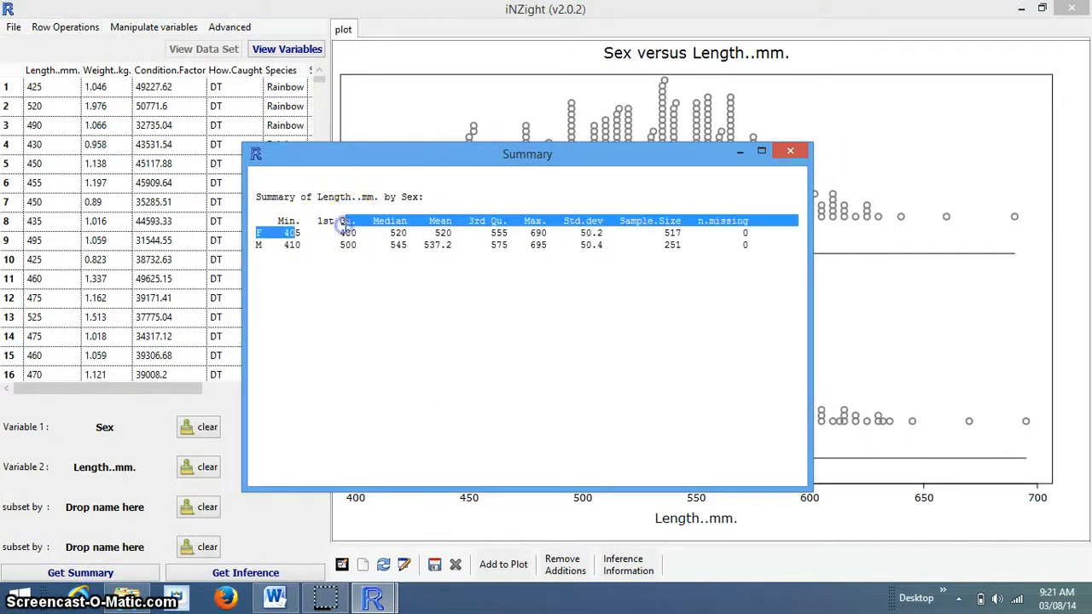
left_click(362, 277)
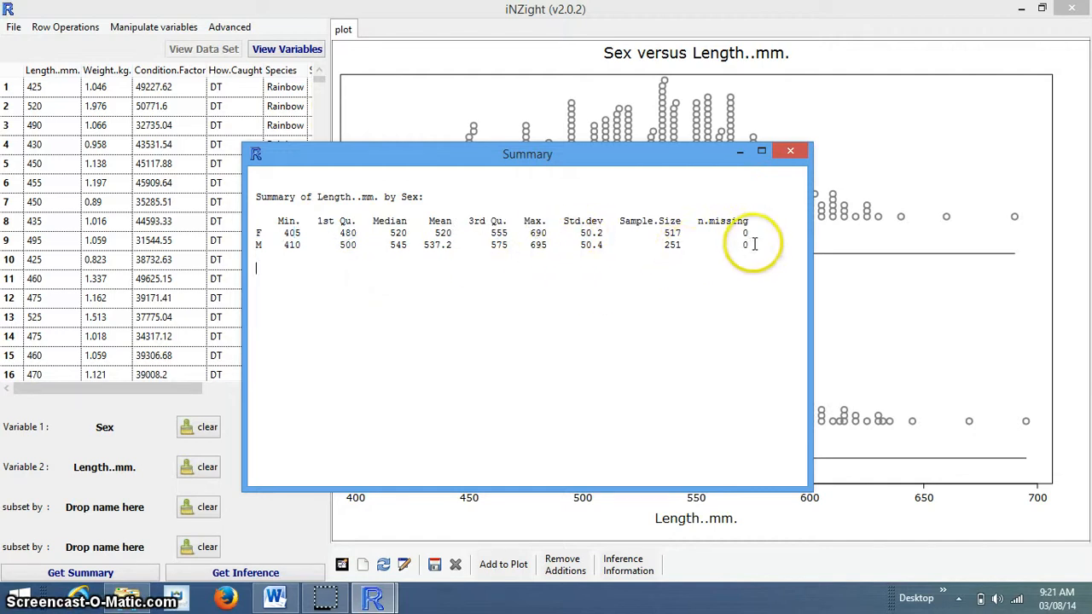
left_click_drag(756, 245, 253, 184)
right_click(297, 193)
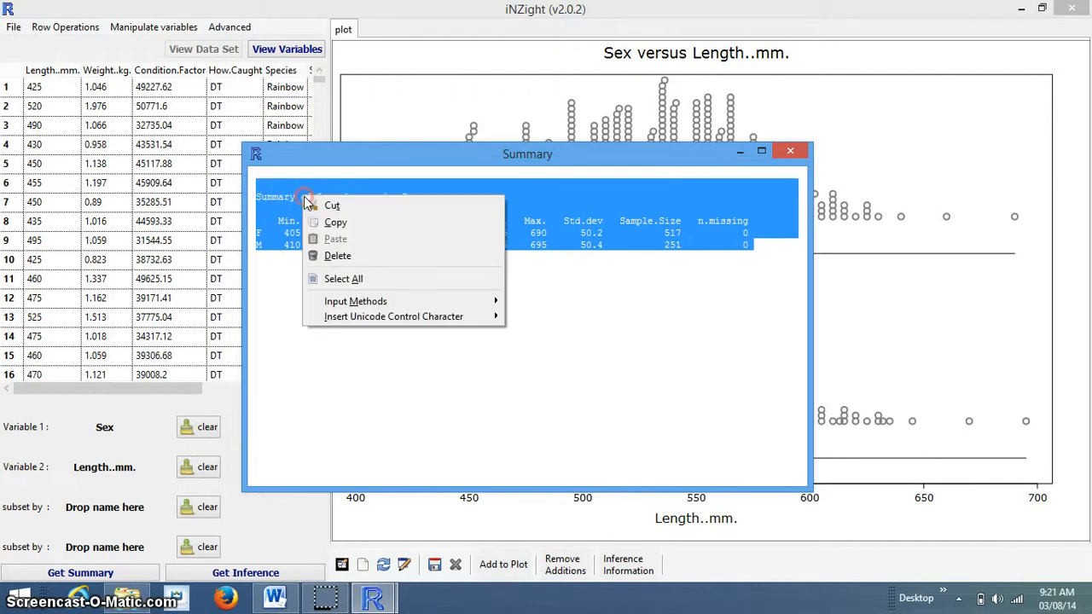
left_click(337, 220)
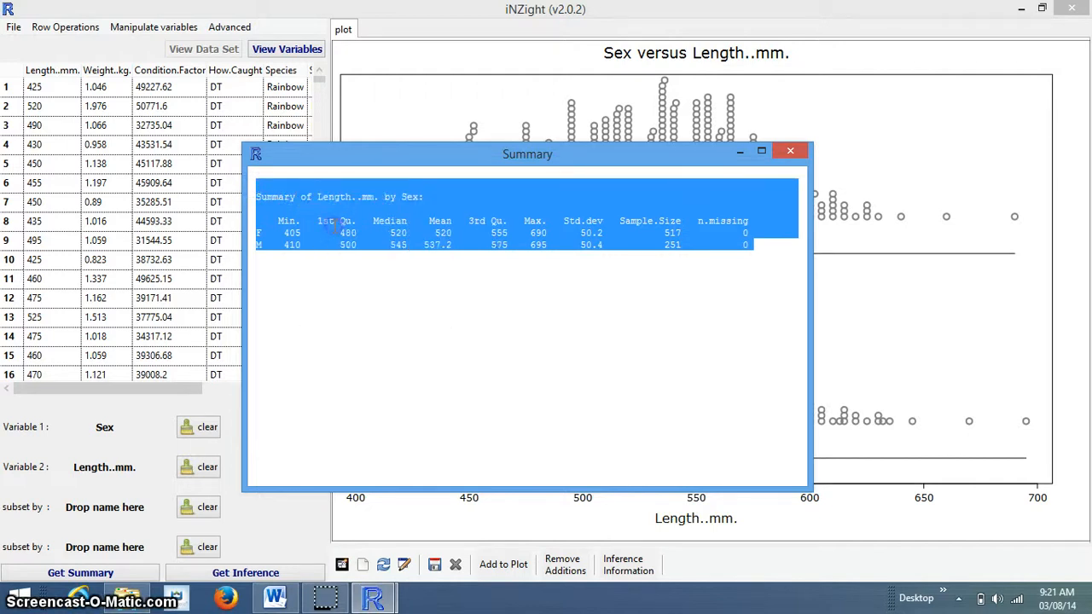
Switch to the Word document, paste the copied summary below the trout plot, and review the page from its beginning
left_click(274, 597)
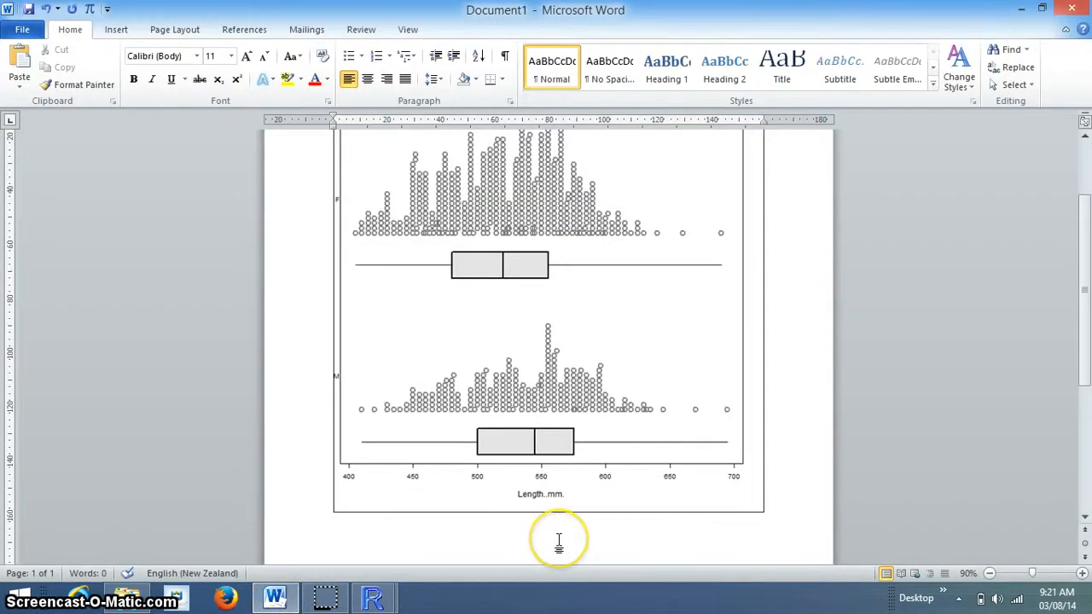
key("ctrl+v")
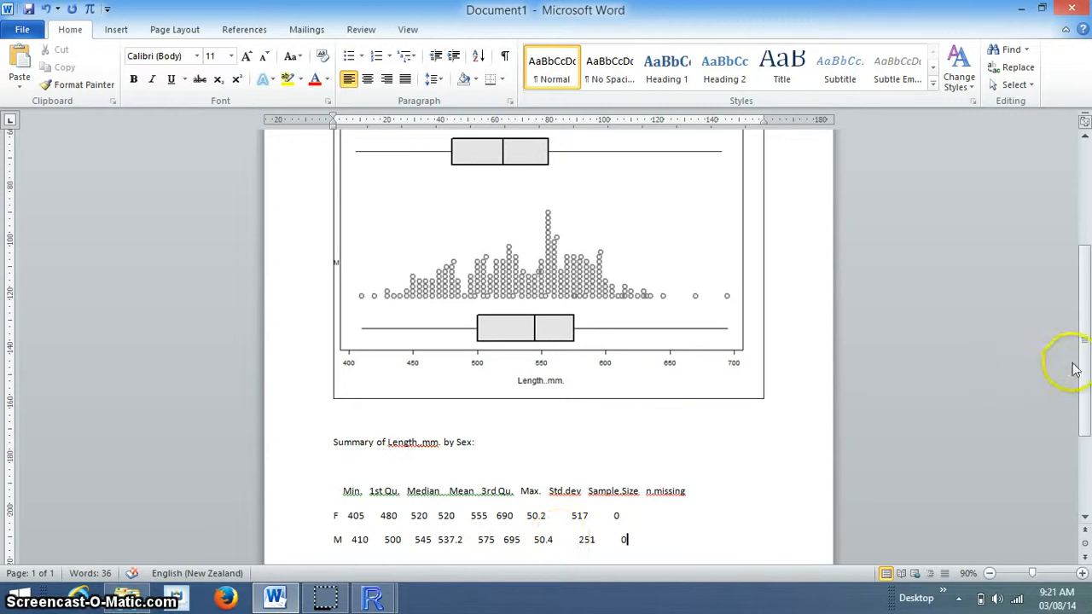
left_click_drag(1085, 366, 1084, 244)
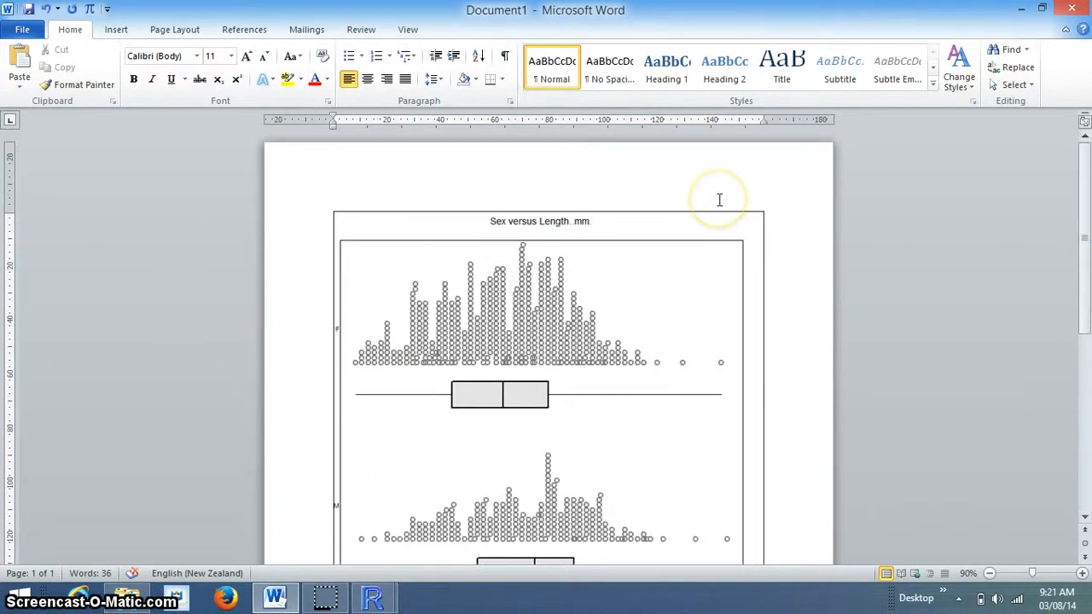